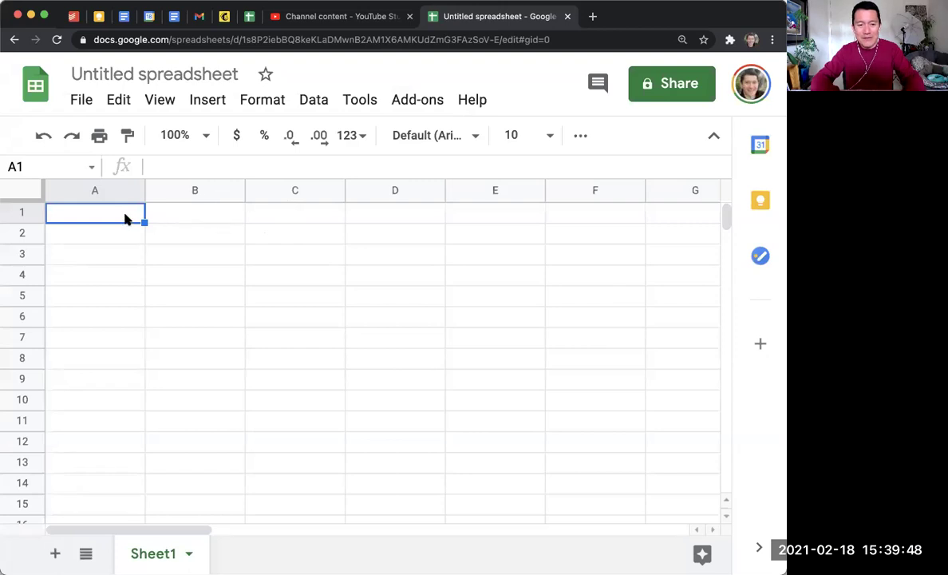
# Step: Type the headers 'Step 1', 'Step 2' and 'Step 3' into A1, B1 and C1
pyautogui.write('Step 1')
pyautogui.press('Tab')
pyautogui.write('Step 2')
pyautogui.press('Tab')
pyautogui.write('Step')
pyautogui.press('Tab')
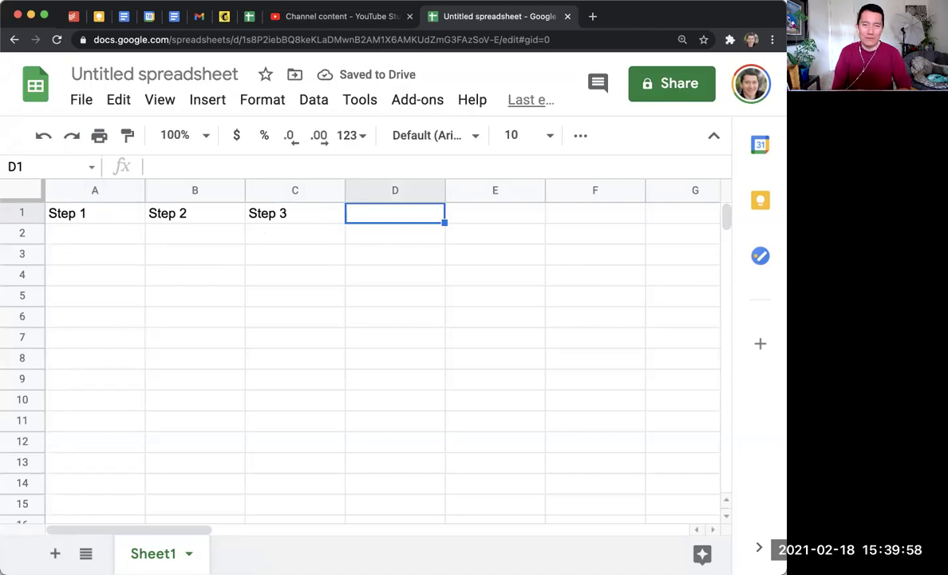
# Step: Enter the test value 'y' into A2, A3 and A4
pyautogui.click(89, 235)
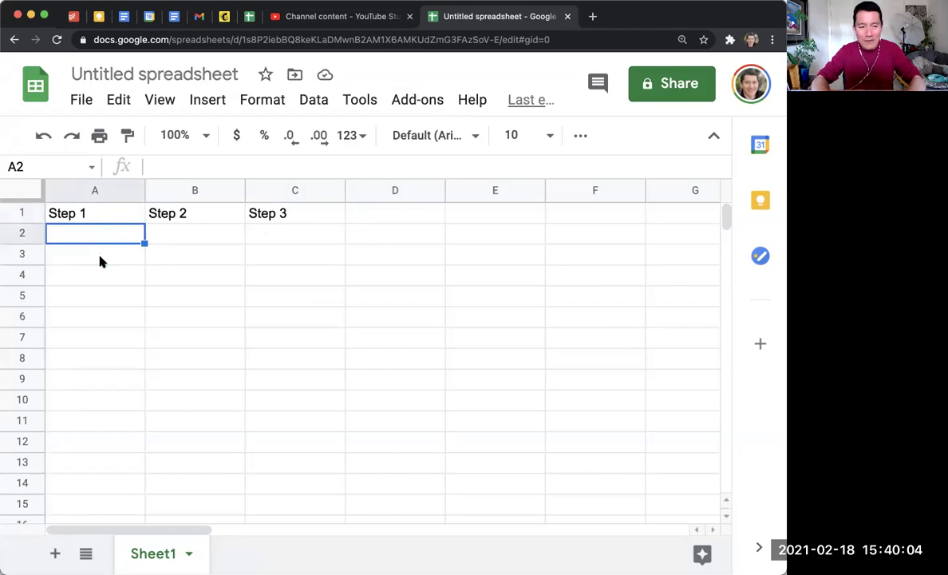
pyautogui.write('y')
pyautogui.press('Return')
pyautogui.write('y')
pyautogui.press('Return')
pyautogui.write('y')
pyautogui.press('Return')
# Step: Delete the test values from column A and select the whole column
pyautogui.press('Up')
pyautogui.press('Up')
pyautogui.press('Up')
pyautogui.press('Delete')
pyautogui.press('Down')
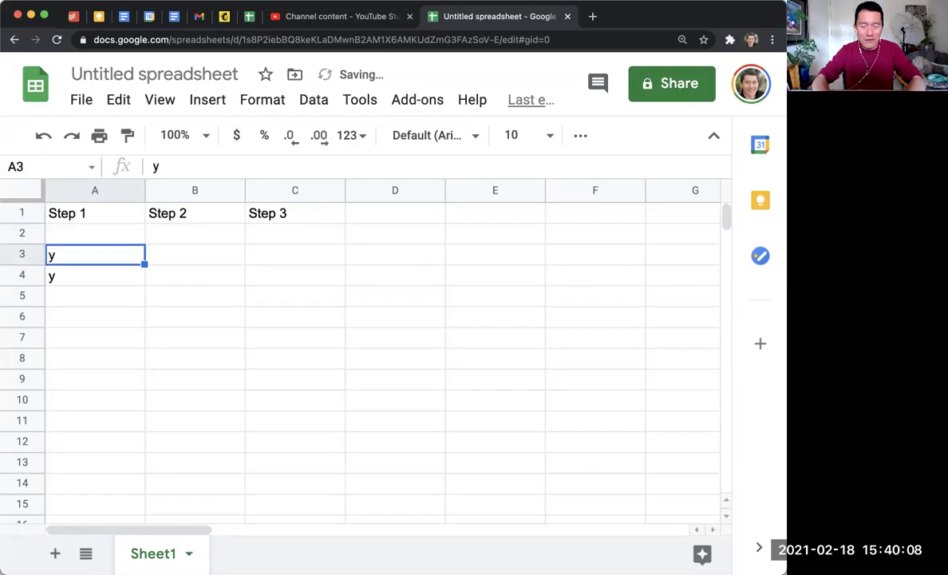
pyautogui.press('Down')
pyautogui.press('Delete')
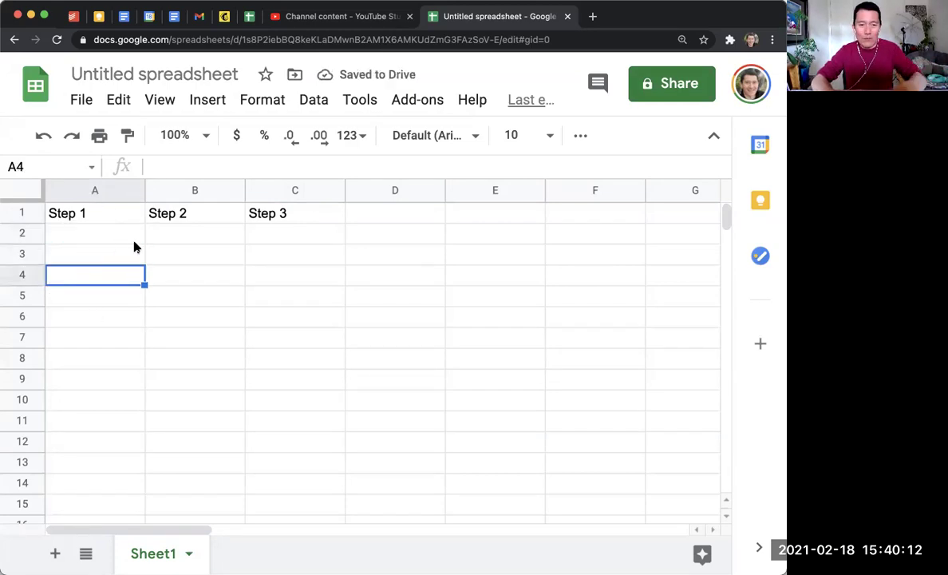
pyautogui.click(94, 190)
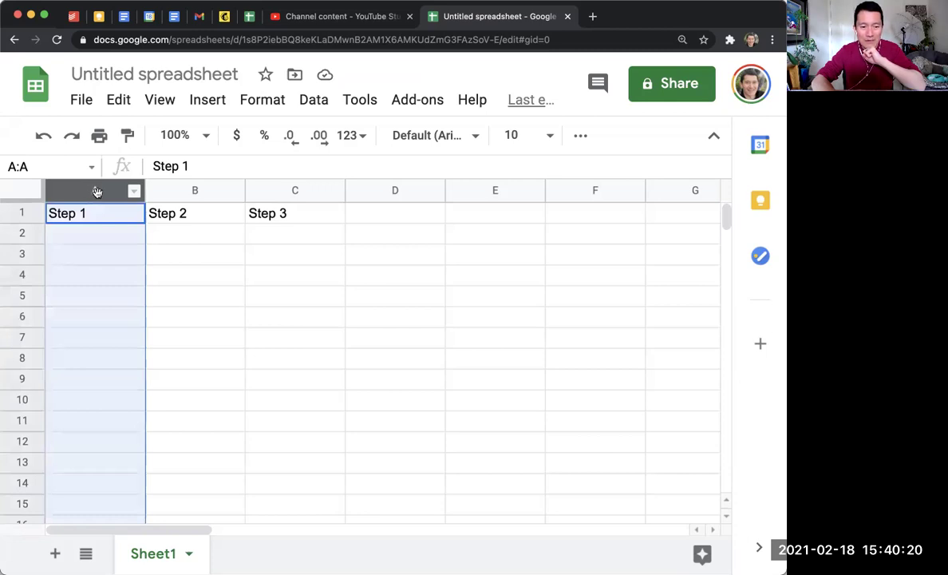
# Step: Open Conditional formatting from the Format menu for column A
pyautogui.click(256, 104)
pyautogui.moveTo(313, 375)
pyautogui.scroll(-2, 313, 374)
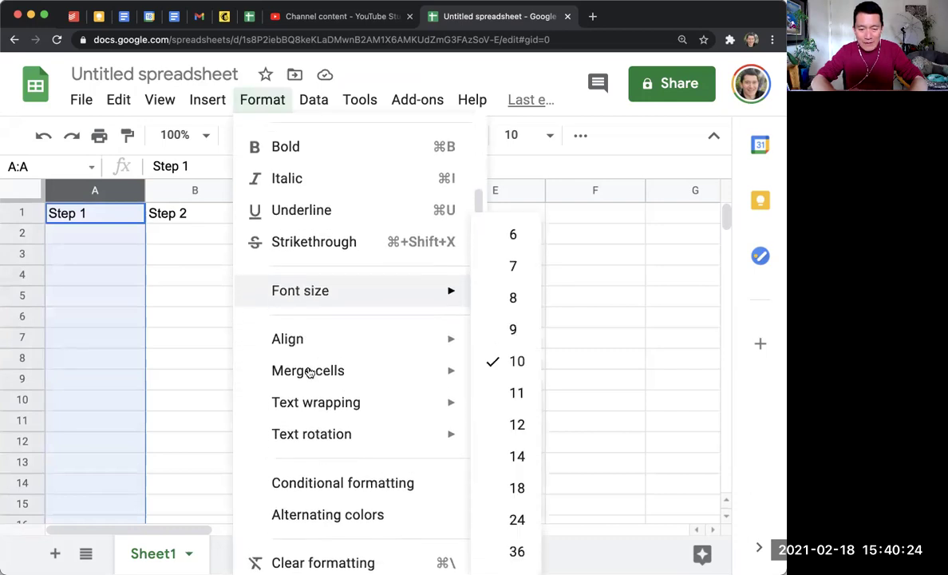
pyautogui.click(323, 477)
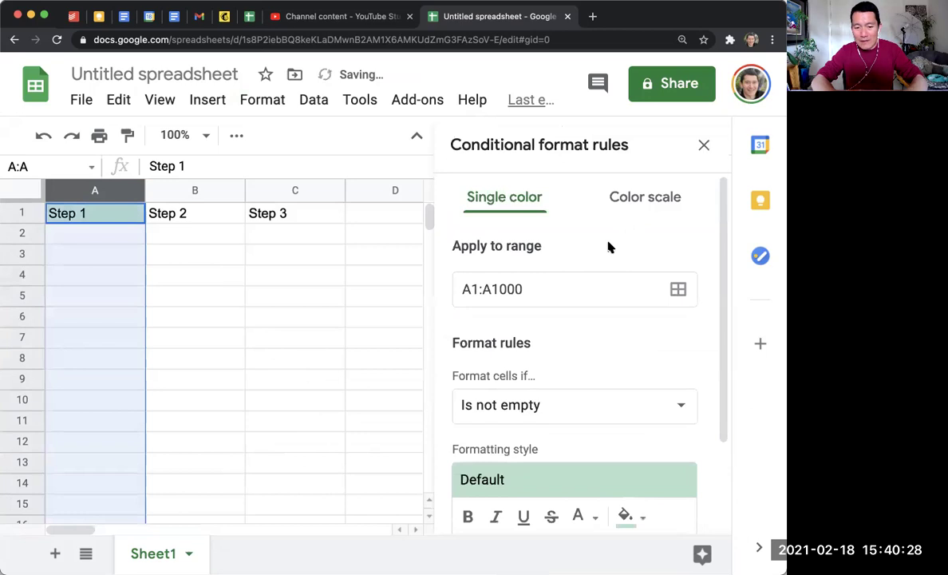
pyautogui.scroll(-3, 598, 268)
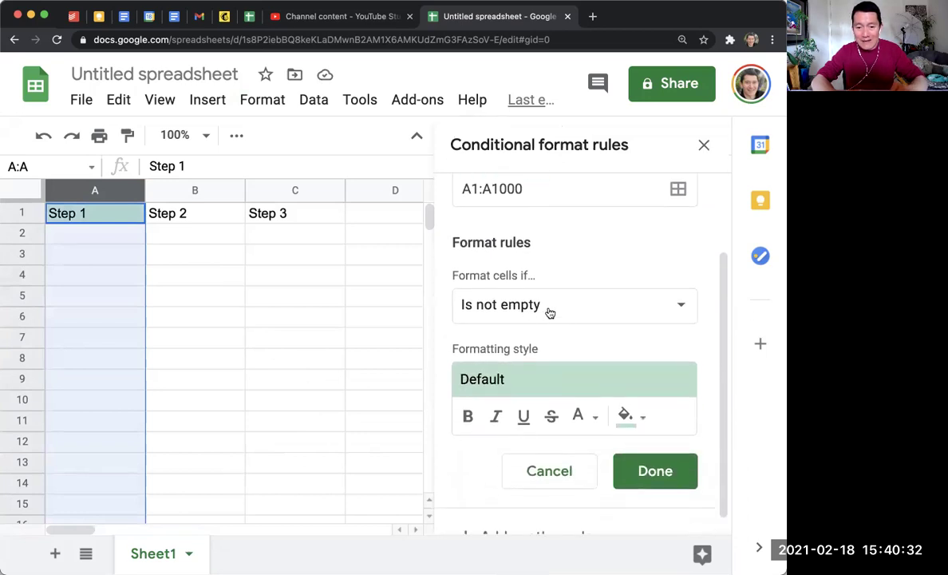
pyautogui.scroll(3, 550, 313)
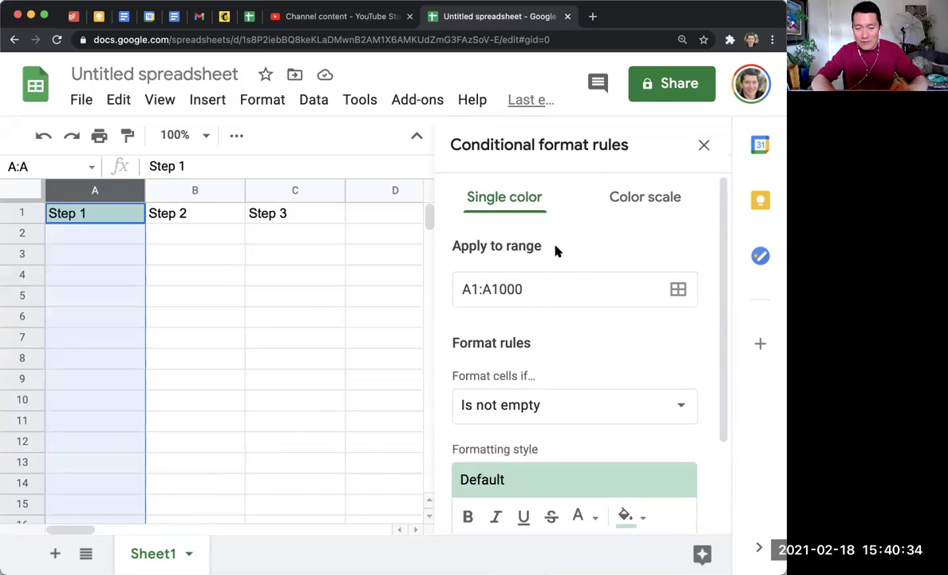
pyautogui.scroll(-2, 558, 283)
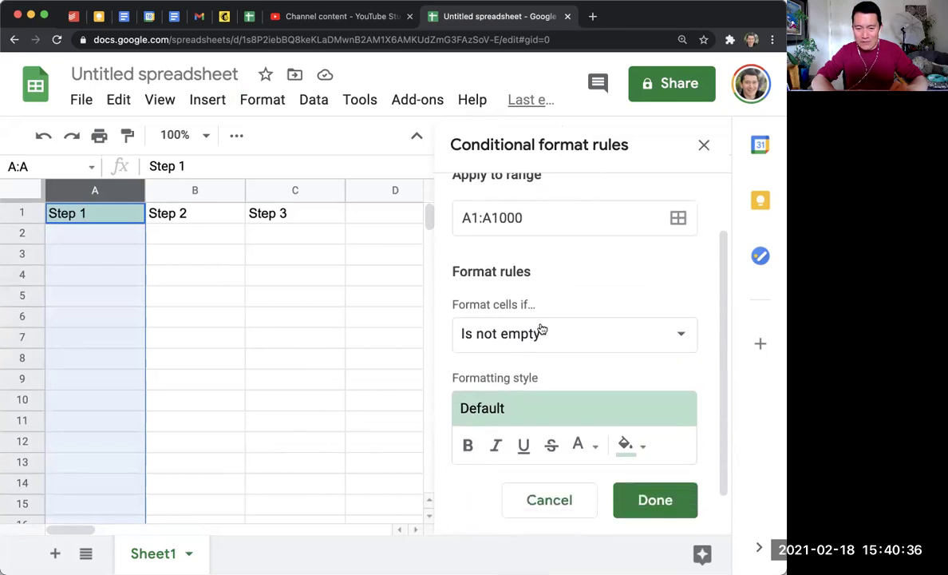
pyautogui.scroll(2, 539, 334)
pyautogui.scroll(-1, 540, 335)
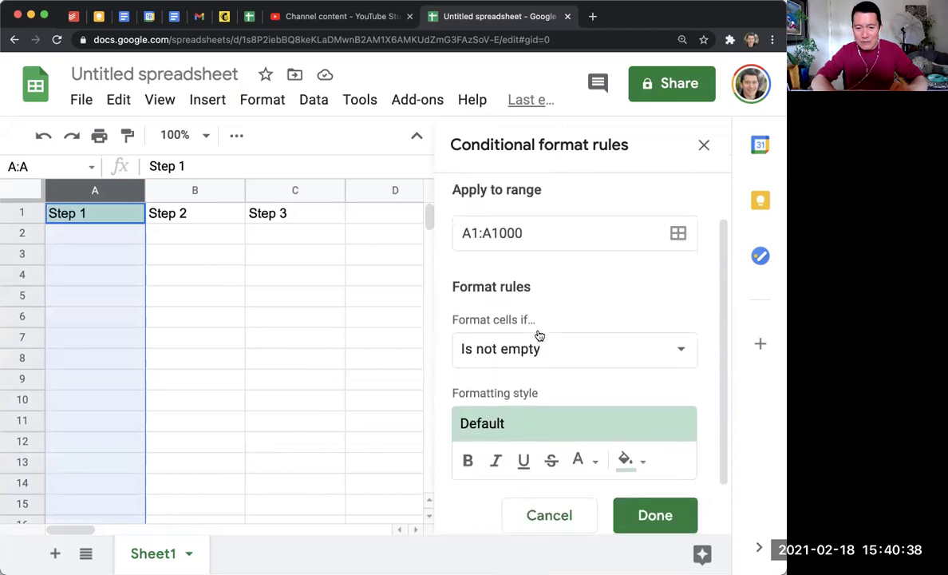
# Step: Set the rule to 'Is not empty' with light orange 2 fill and save it
pyautogui.click(539, 351)
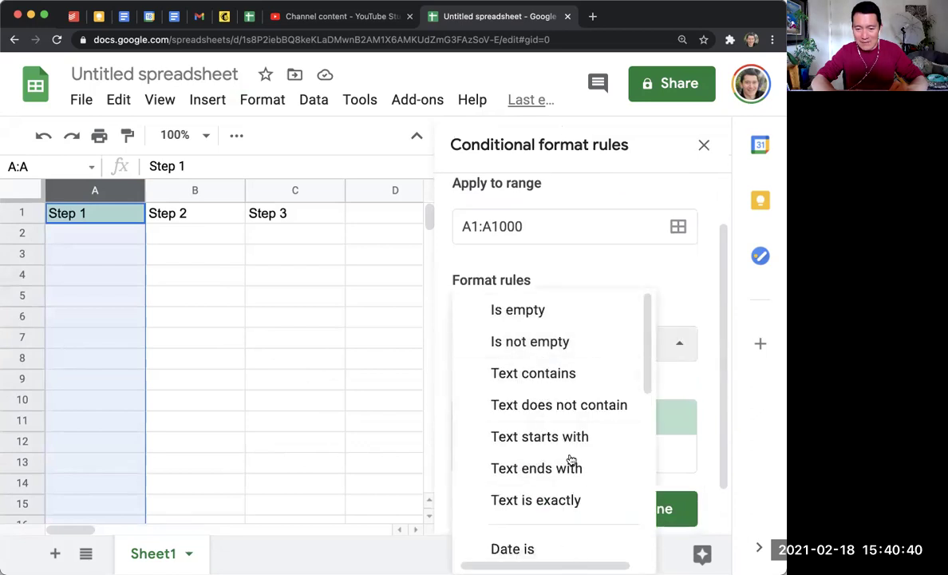
pyautogui.click(561, 343)
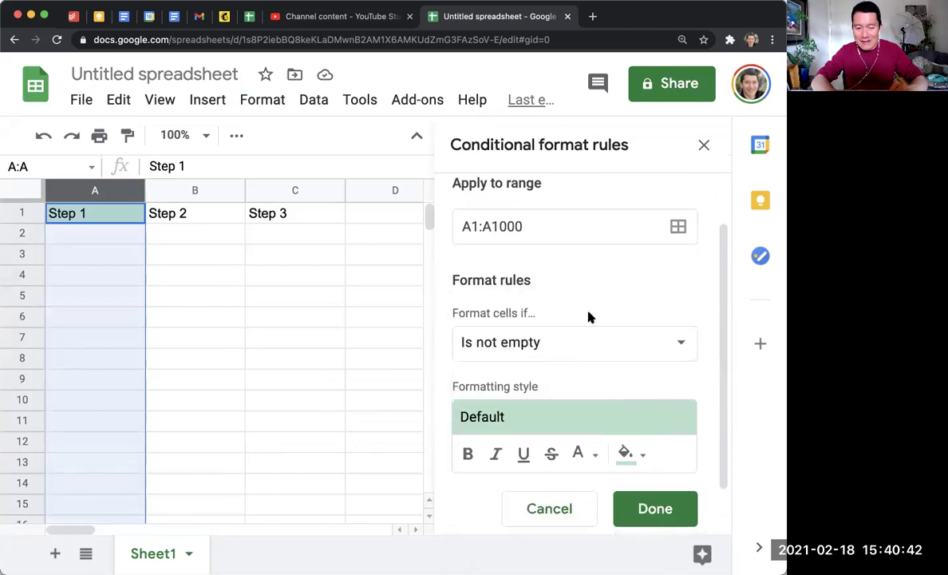
pyautogui.scroll(2, 588, 318)
pyautogui.scroll(-3, 591, 318)
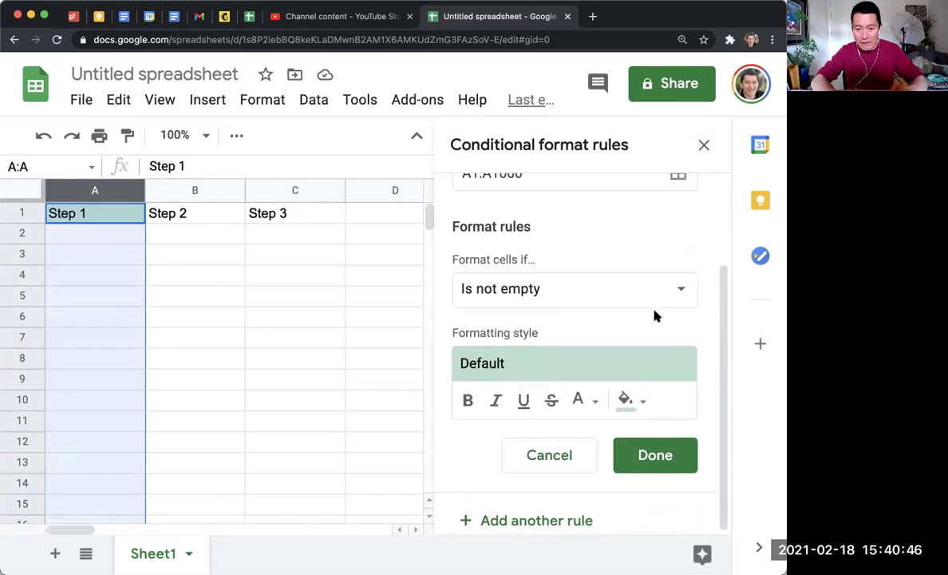
pyautogui.click(634, 402)
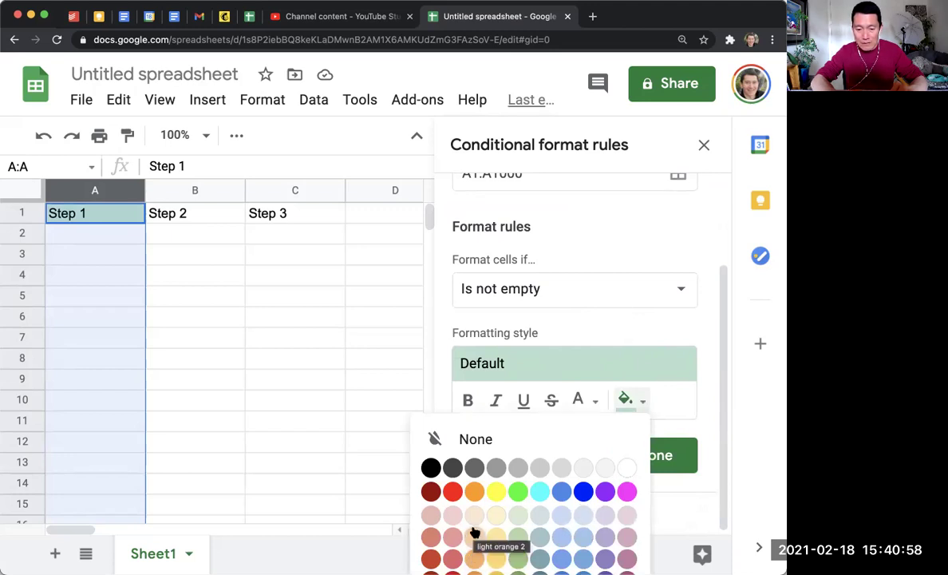
pyautogui.click(474, 540)
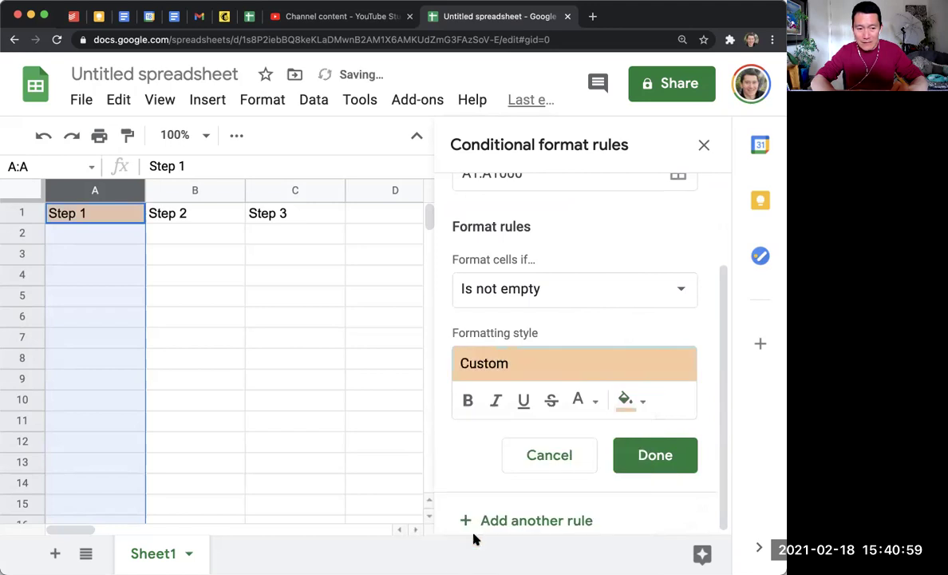
pyautogui.click(657, 456)
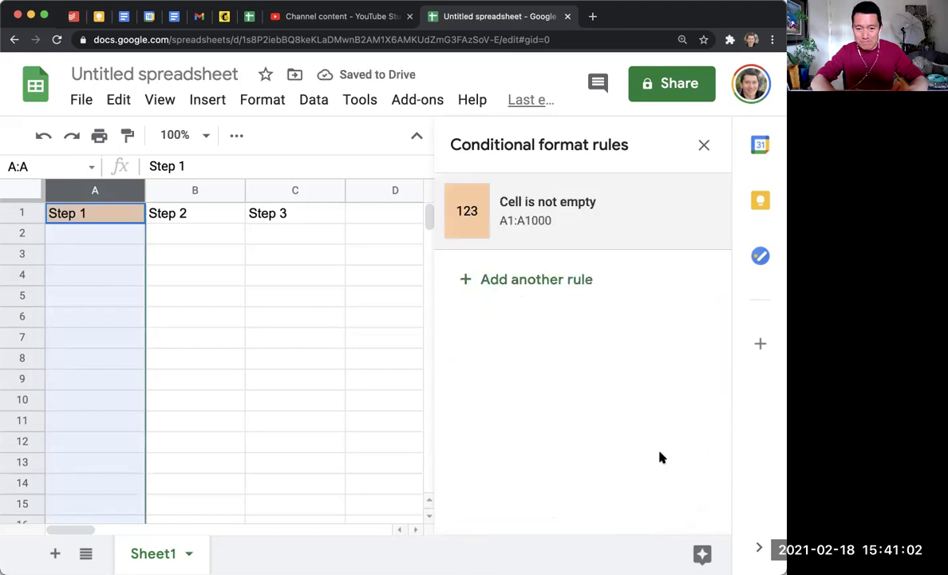
# Step: Reopen the column A 'Cell is not empty' rule, save it again and close the panel
pyautogui.click(562, 222)
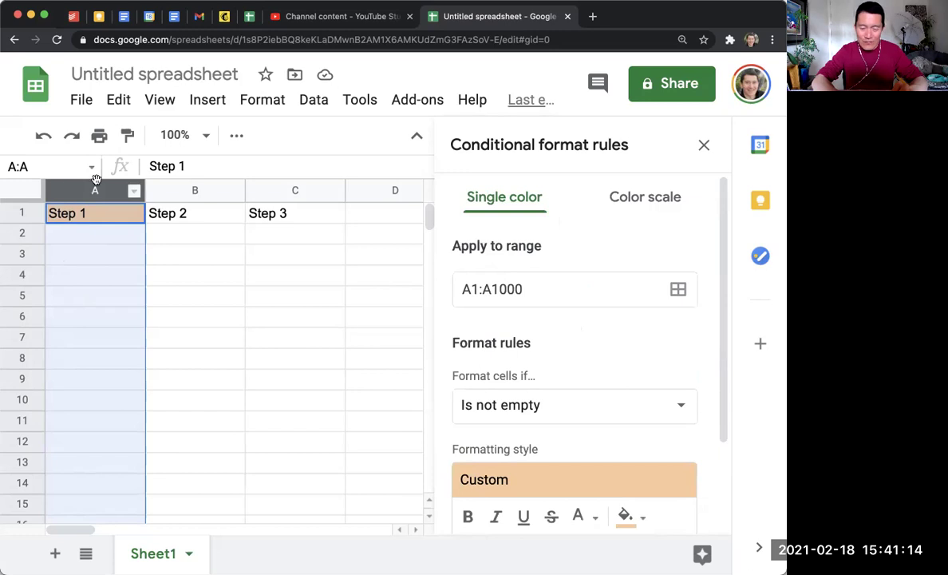
pyautogui.scroll(-3, 706, 414)
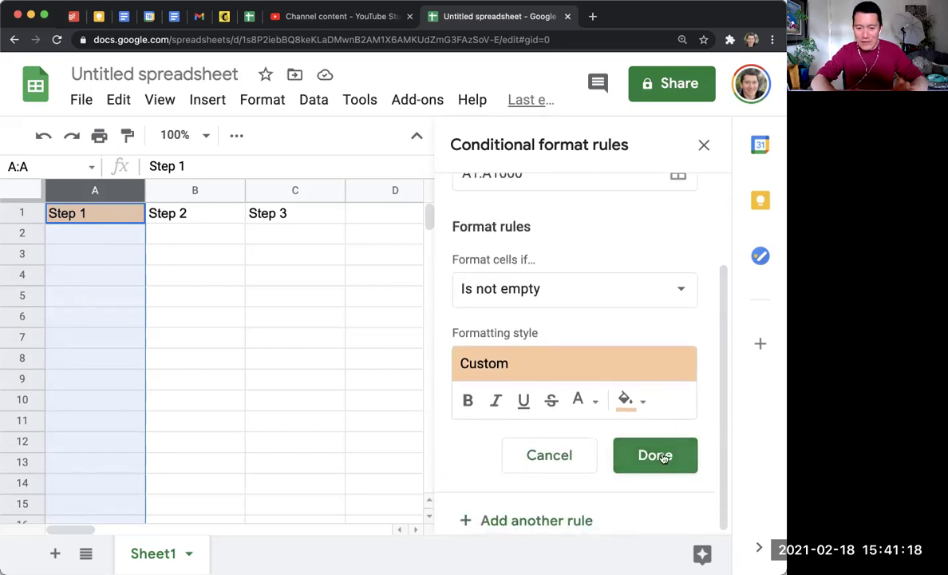
pyautogui.click(663, 455)
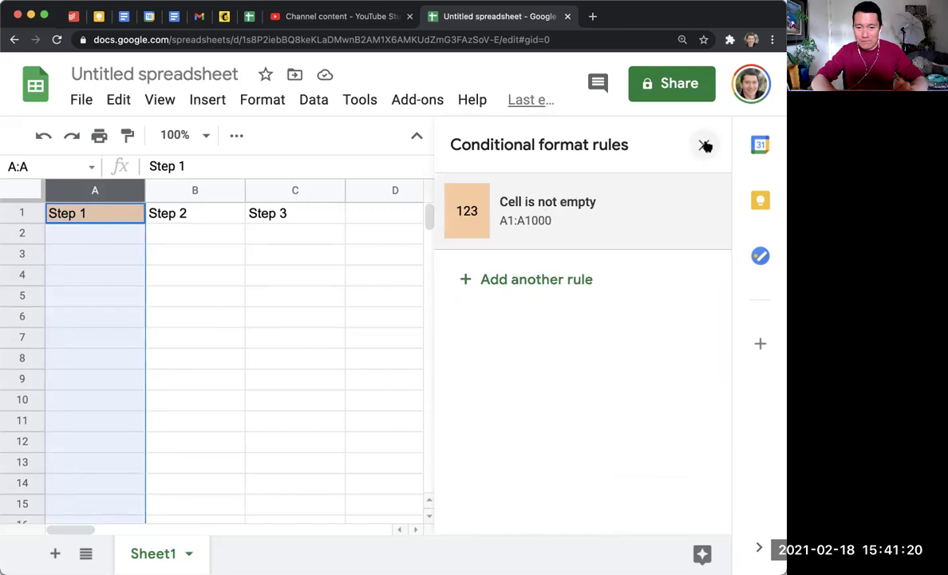
pyautogui.click(705, 146)
pyautogui.click(238, 316)
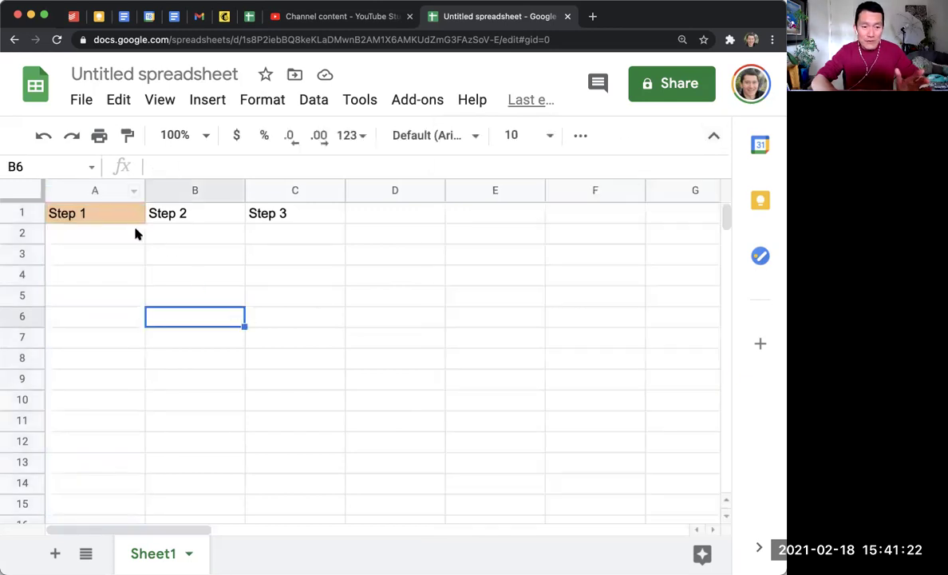
# Step: Reselect column A, review its not-empty rule, and close the rules panel without changes
pyautogui.click(92, 192)
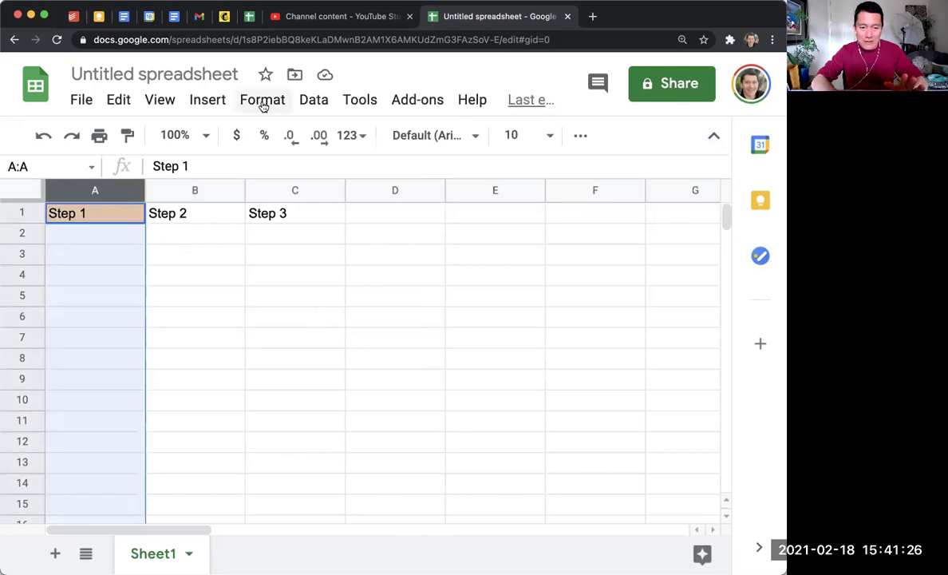
pyautogui.click(263, 102)
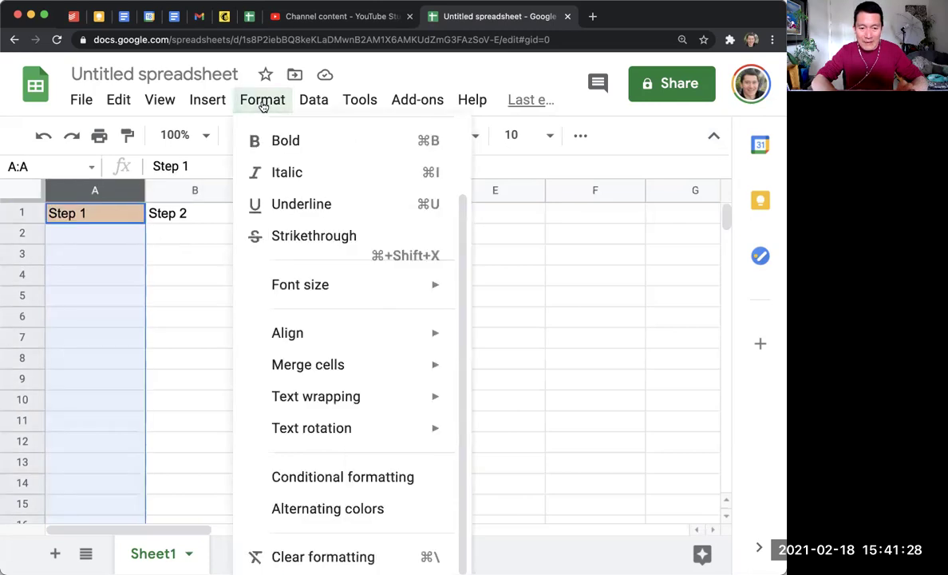
pyautogui.click(317, 477)
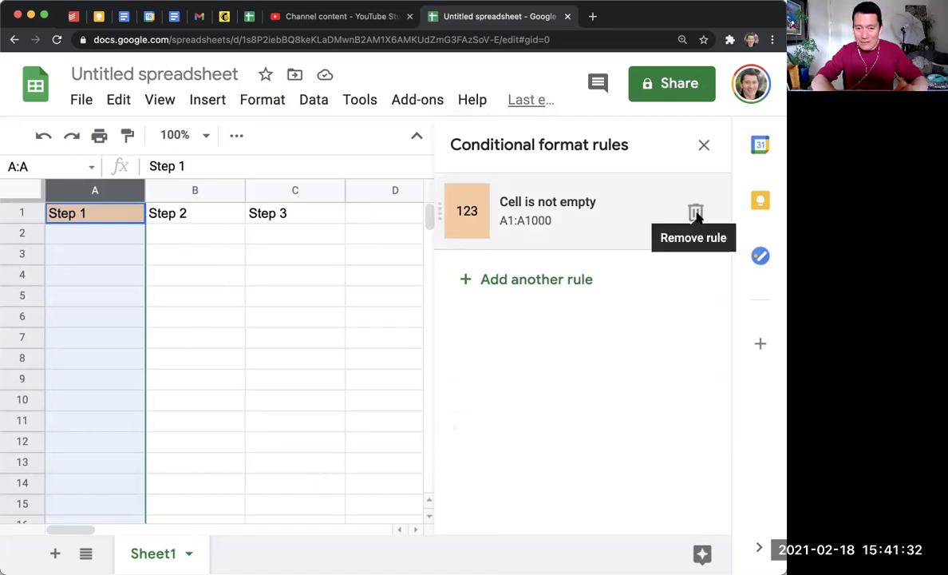
pyautogui.click(563, 222)
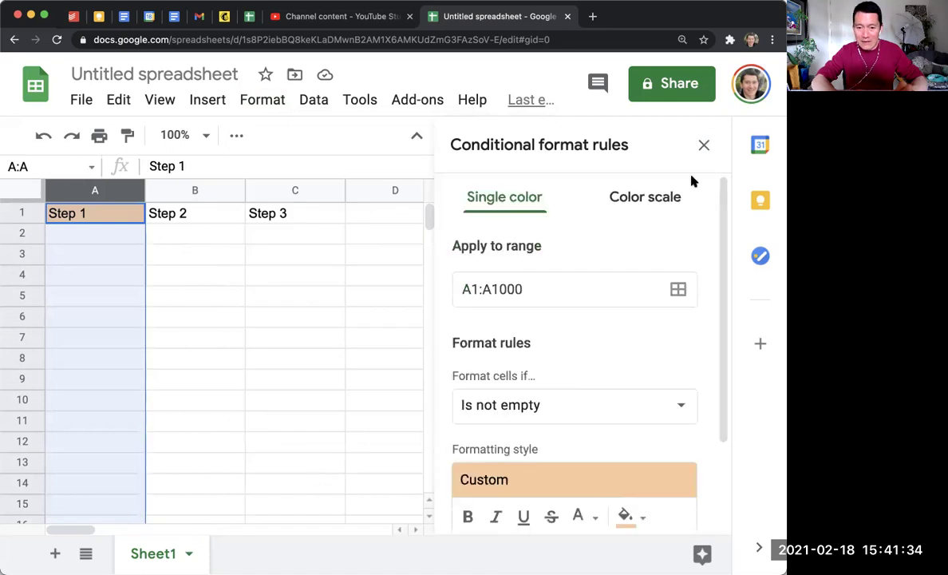
pyautogui.scroll(-2, 673, 427)
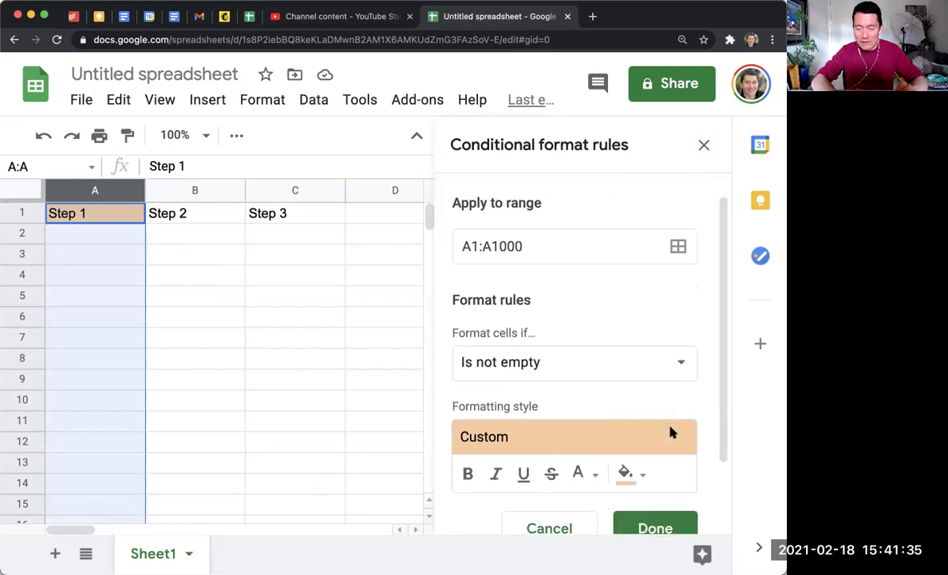
pyautogui.click(577, 504)
pyautogui.click(704, 145)
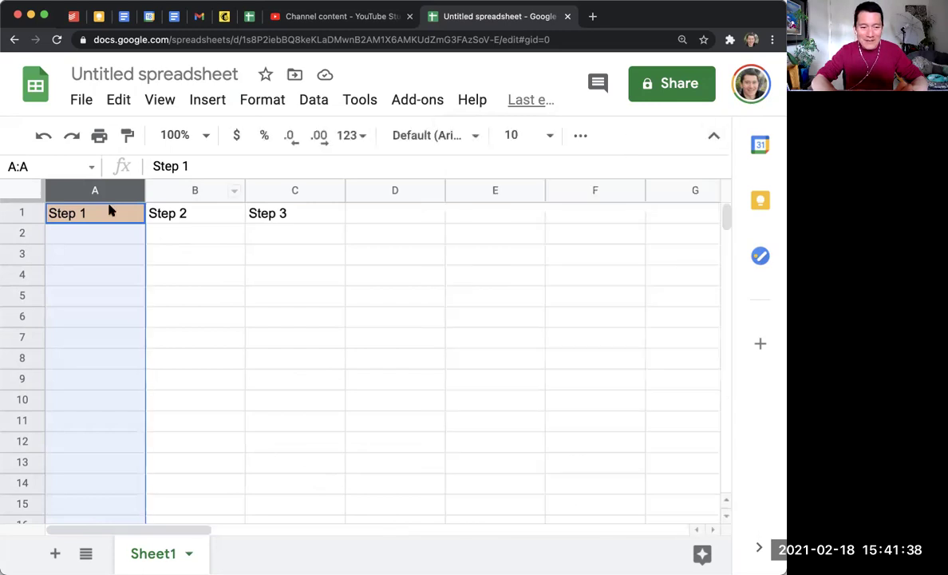
# Step: Enter test values 'y' in A3, ':)' in A6 and '3u21io3ui2o1' in A9 to check the orange fill
pyautogui.click(88, 239)
pyautogui.press('Down')
pyautogui.press('Down')
pyautogui.click(95, 254)
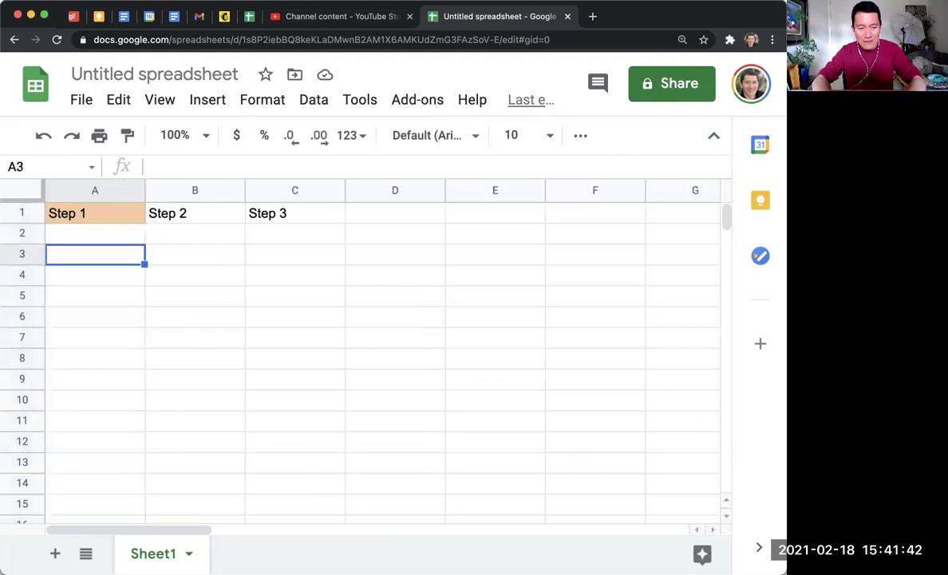
pyautogui.write('y')
pyautogui.press('Return')
pyautogui.press('Down')
pyautogui.press('Down')
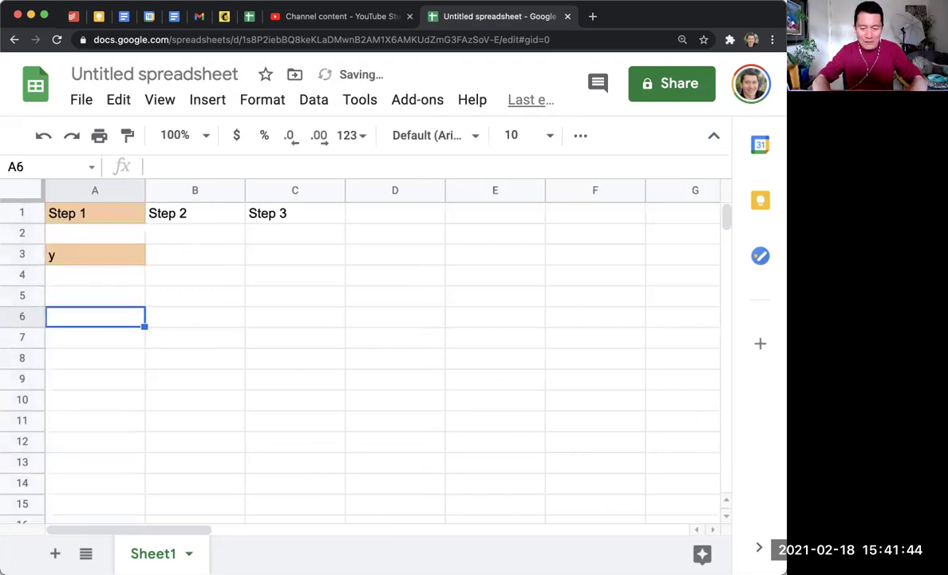
pyautogui.write(':)')
pyautogui.press('Return')
pyautogui.press('Down')
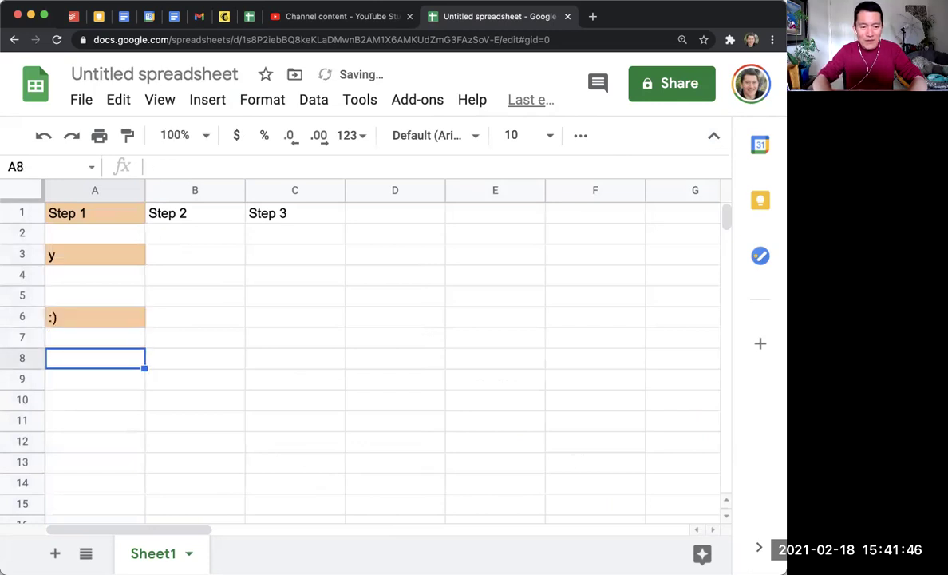
pyautogui.press('Down')
pyautogui.write('3u21io3ui2o1')
pyautogui.press('Return')
pyautogui.press('Down')
pyautogui.press('Up')
pyautogui.press('Up')
pyautogui.press('Up')
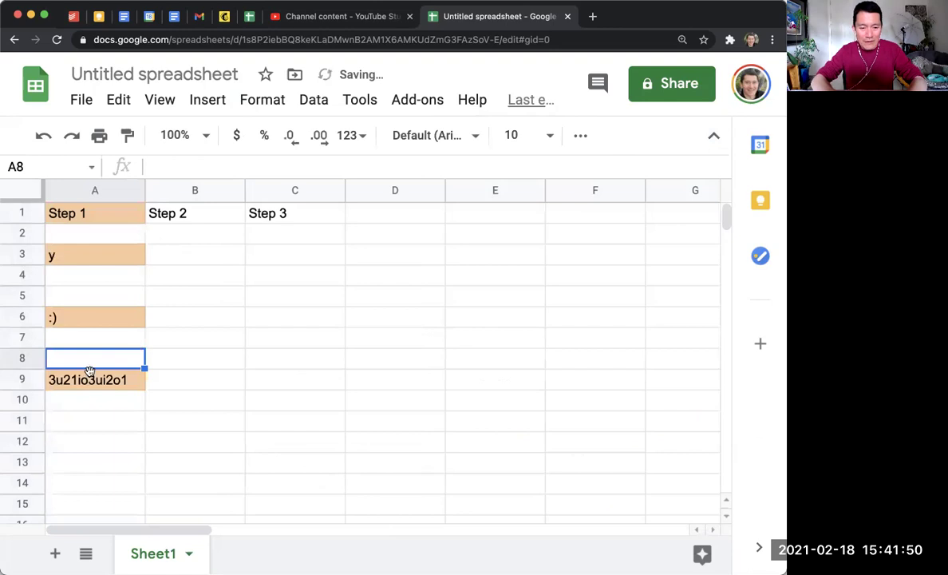
pyautogui.click(92, 381)
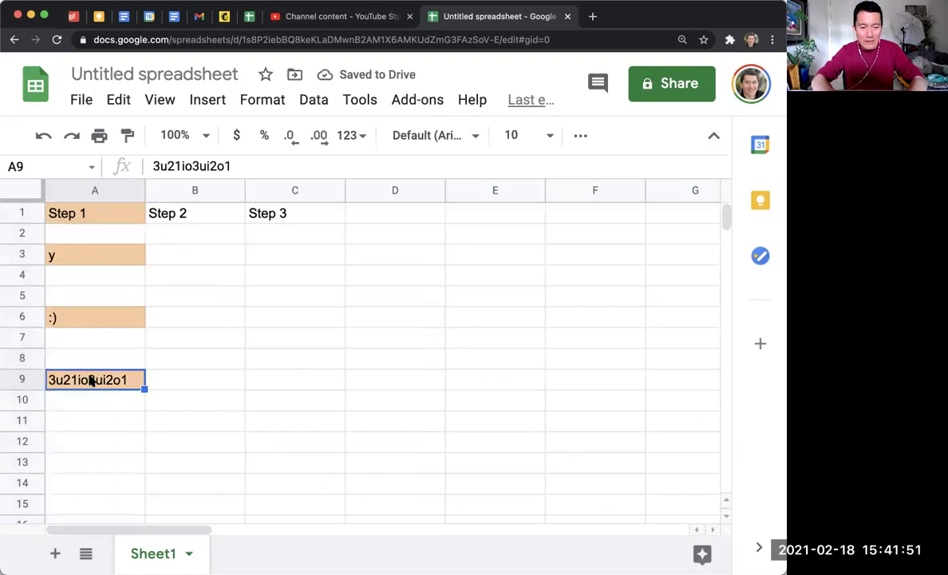
# Step: Give column B an 'Is not empty' conditional rule with light yellow fill
pyautogui.click(192, 191)
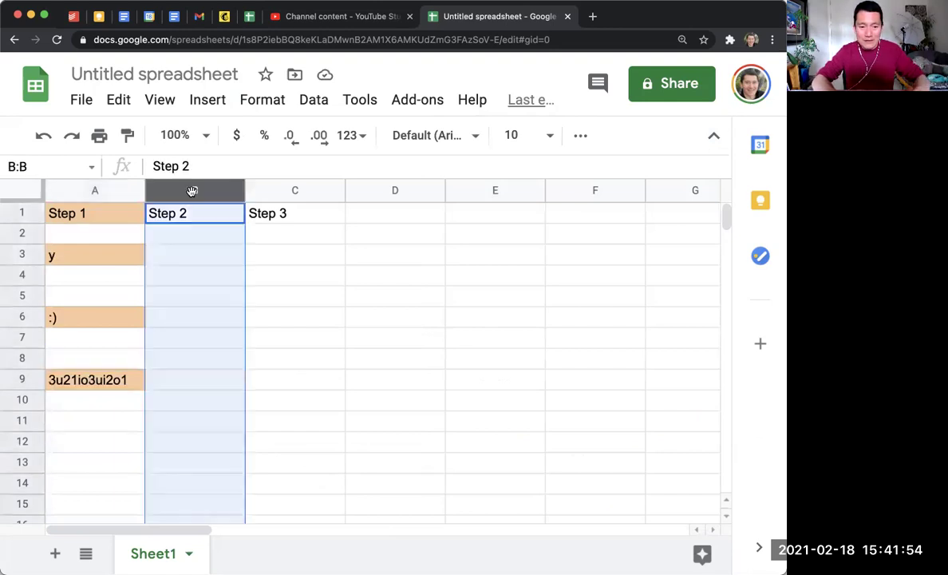
pyautogui.click(267, 106)
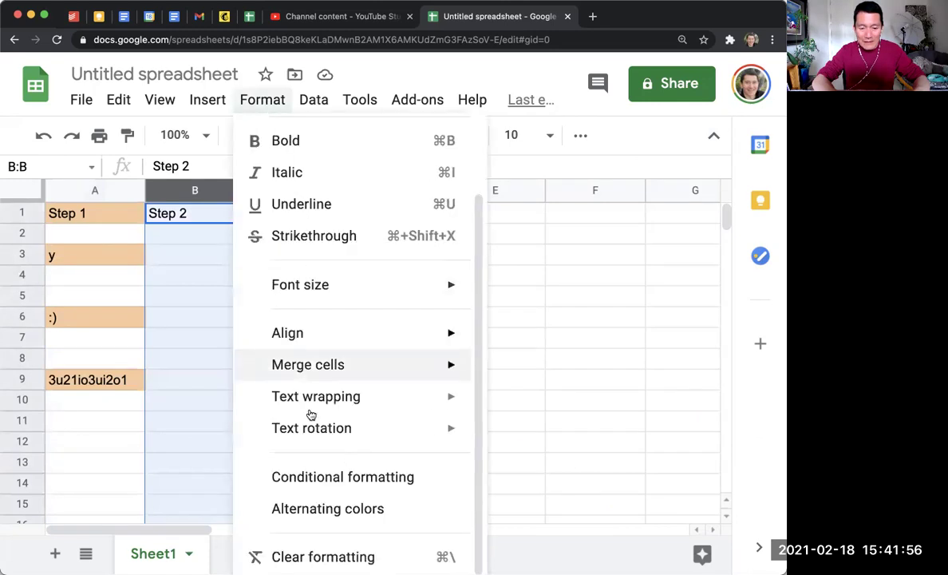
pyautogui.click(313, 478)
pyautogui.scroll(-3, 588, 412)
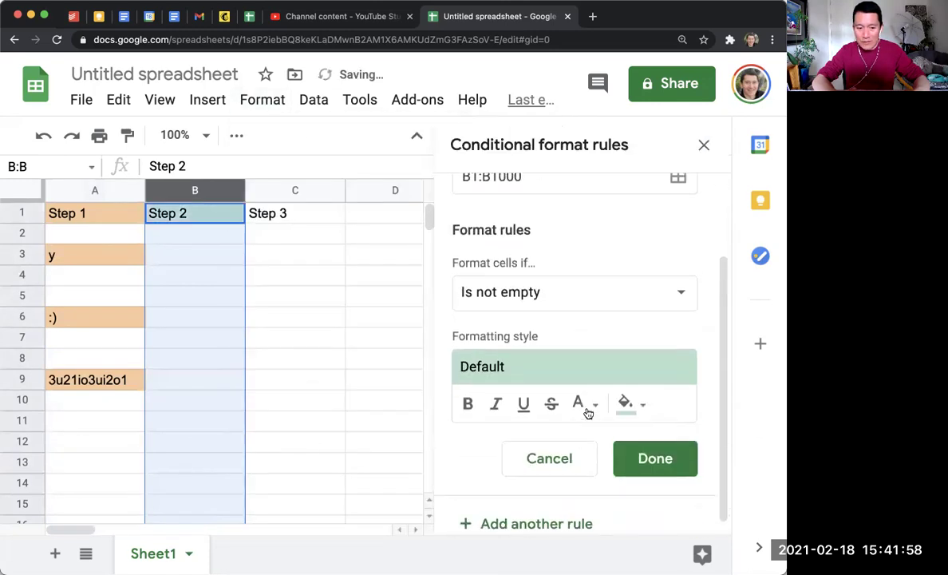
pyautogui.click(626, 400)
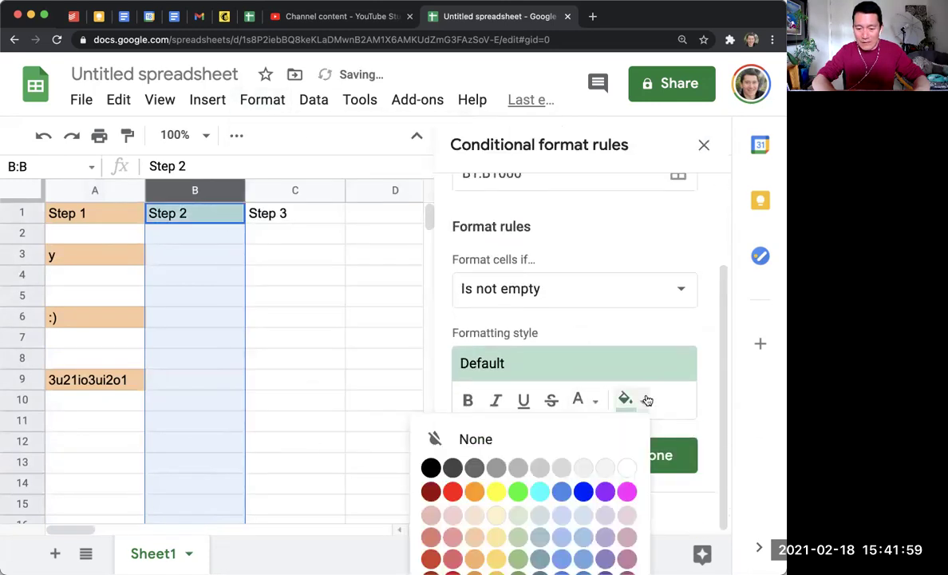
pyautogui.click(499, 519)
pyautogui.click(669, 457)
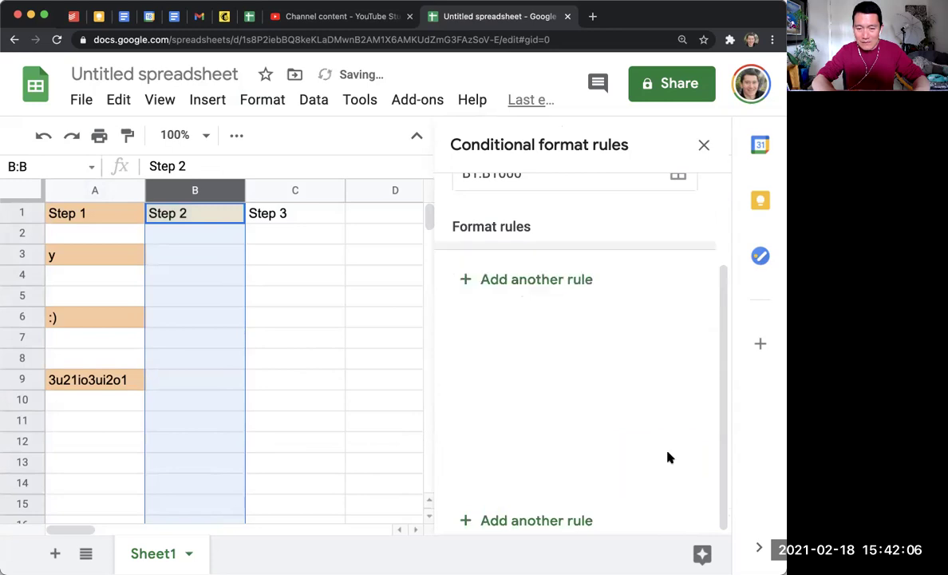
pyautogui.click(703, 145)
# Step: Enter test values 'ds' in B5 and 'lkj12312jkl432r' in B7 to check the yellow fill
pyautogui.click(214, 300)
pyautogui.write('ds')
pyautogui.press('Return')
pyautogui.press('Return')
pyautogui.write('lk')
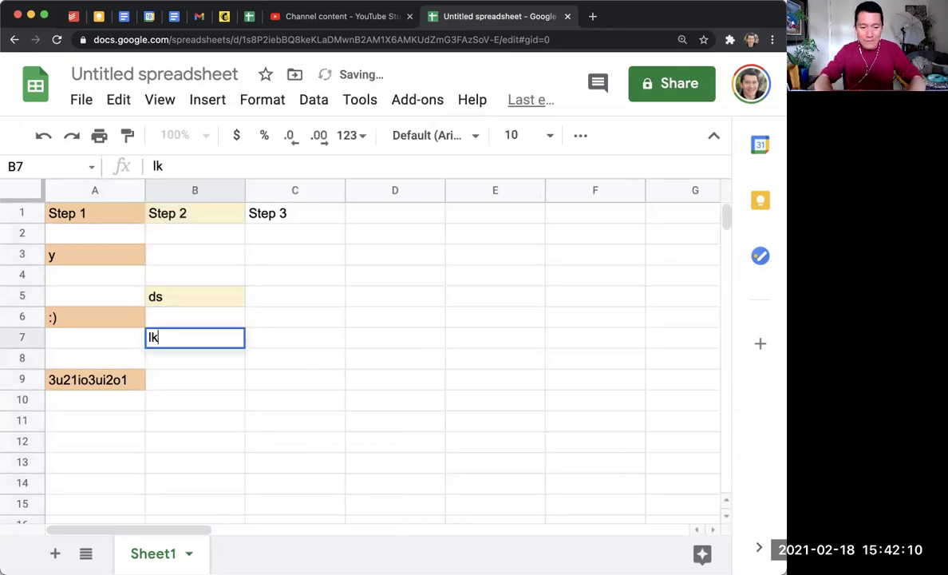
pyautogui.write('j12312jkl432r')
pyautogui.press('Return')
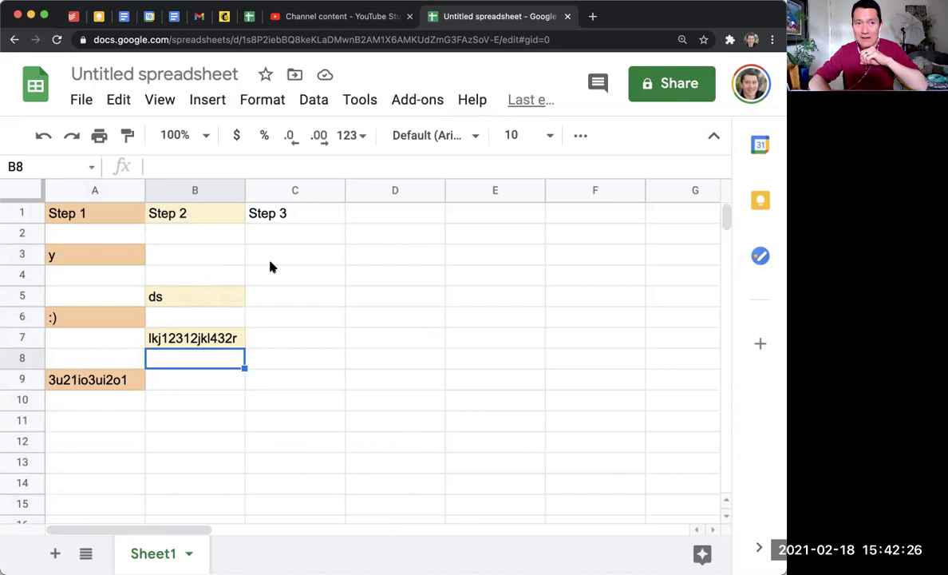
pyautogui.click(289, 190)
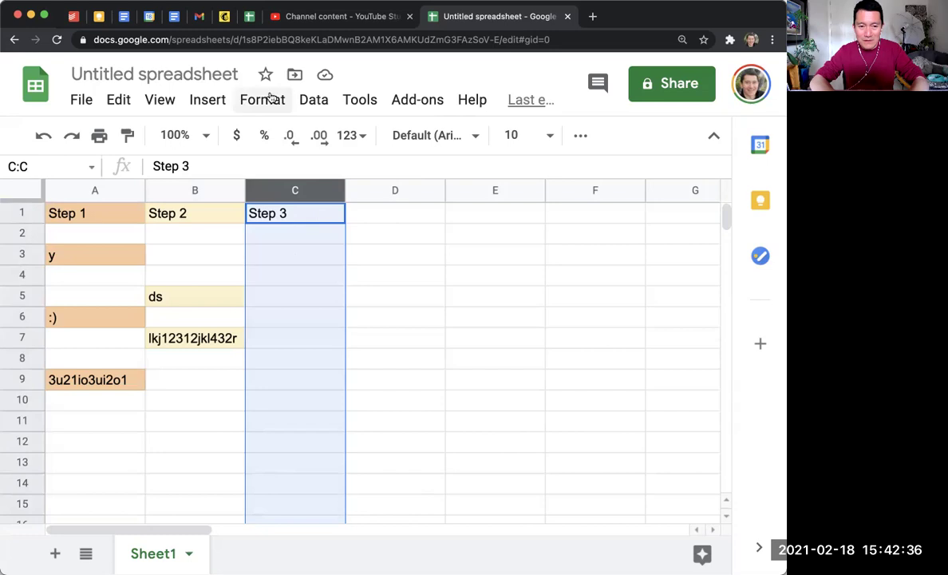
# Step: Add a green Color scale rule to column C, keeping the Min value to Max value defaults
pyautogui.click(268, 103)
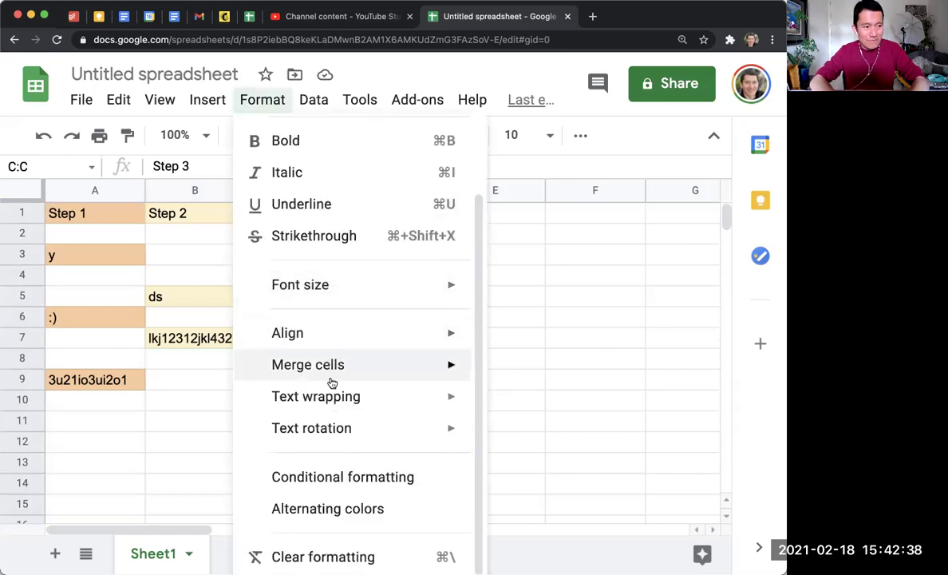
pyautogui.click(342, 477)
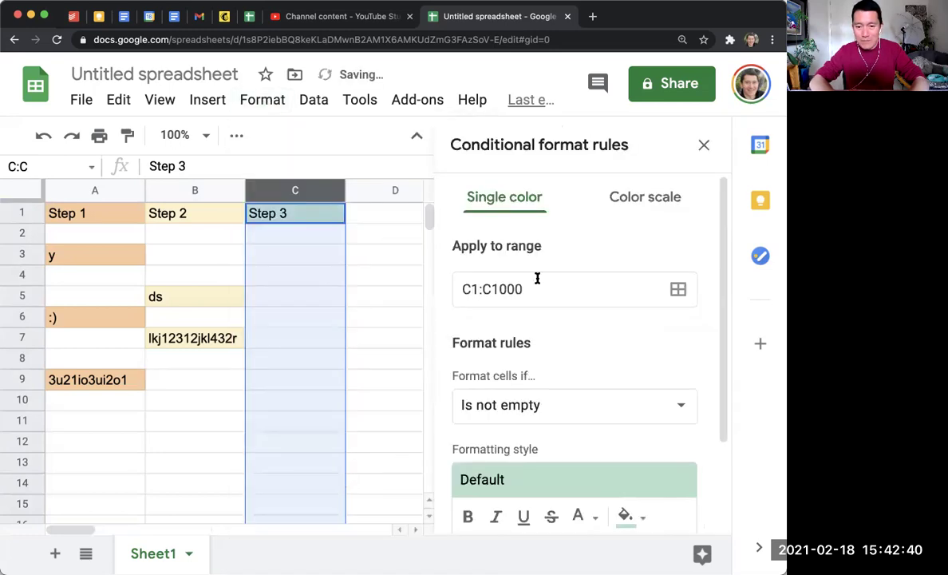
pyautogui.scroll(-3, 556, 341)
pyautogui.scroll(3, 556, 341)
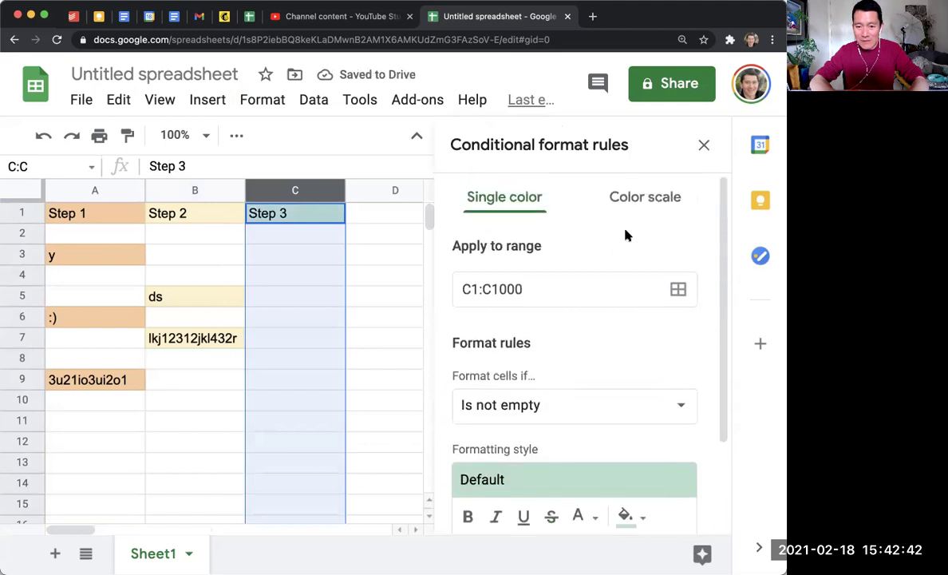
pyautogui.click(647, 194)
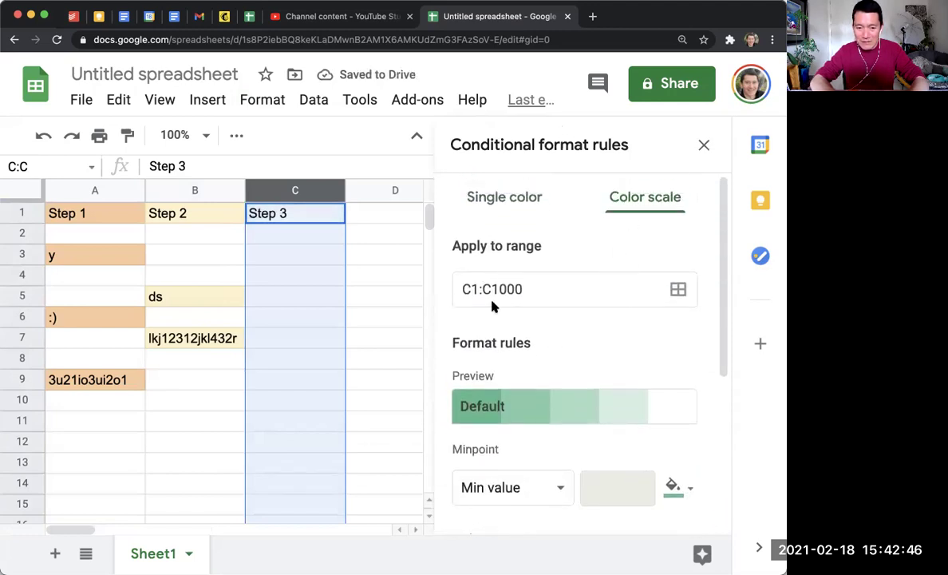
pyautogui.scroll(-2, 657, 309)
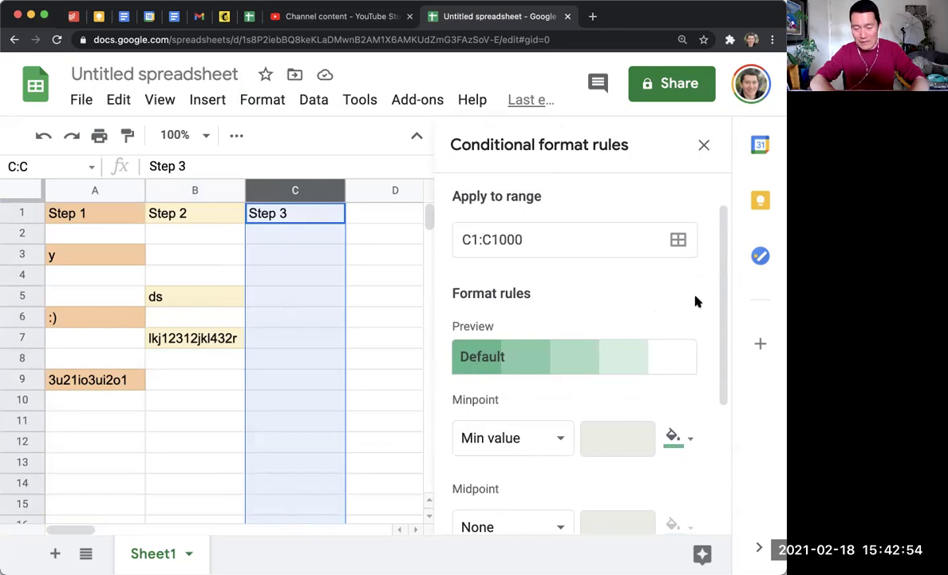
pyautogui.scroll(-5, 693, 306)
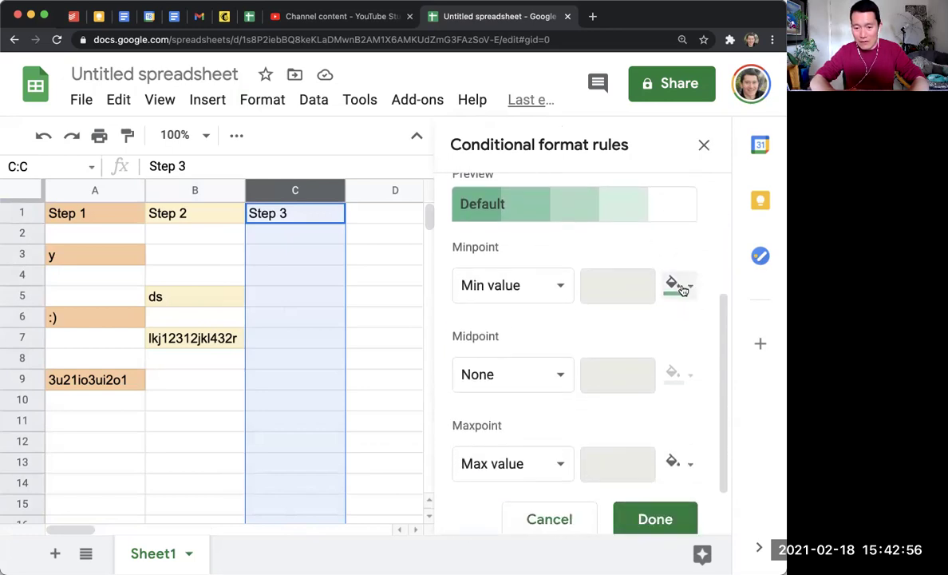
pyautogui.scroll(-1, 691, 301)
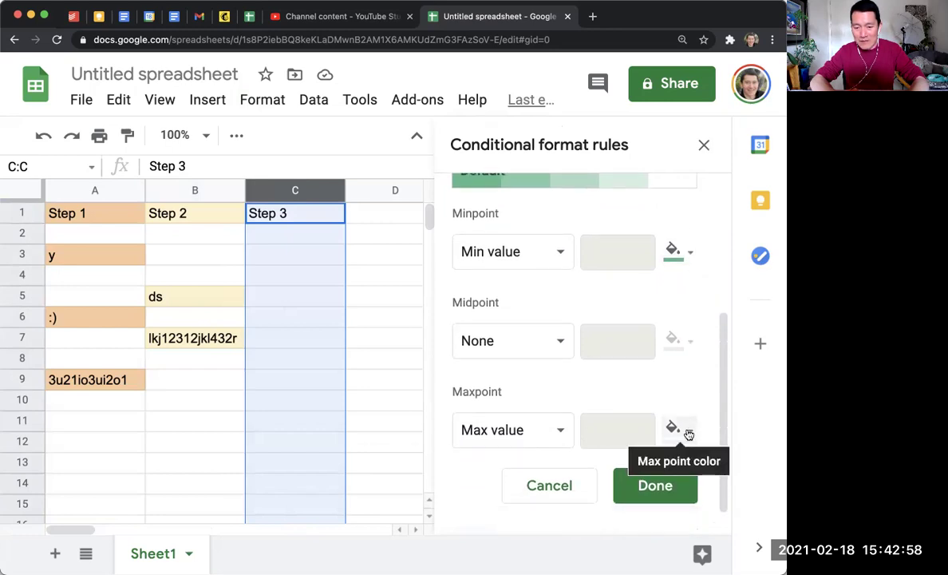
pyautogui.scroll(4, 699, 375)
pyautogui.scroll(1, 700, 376)
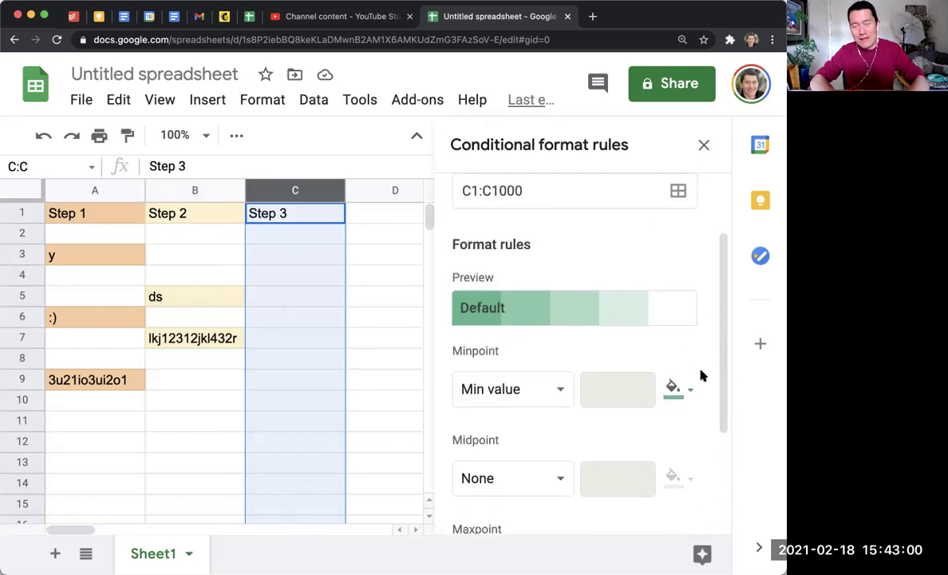
pyautogui.scroll(-2, 701, 375)
pyautogui.scroll(-2, 701, 375)
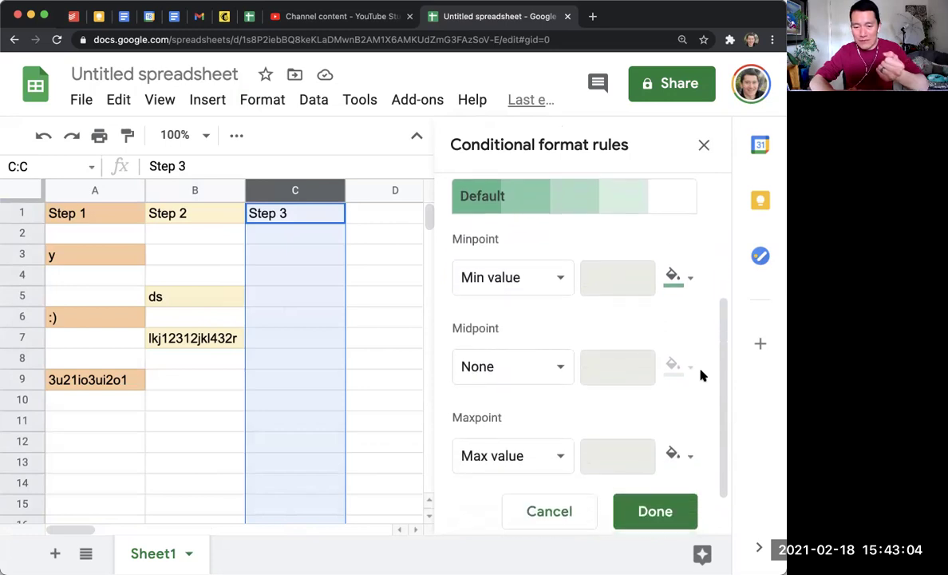
pyautogui.scroll(3, 701, 375)
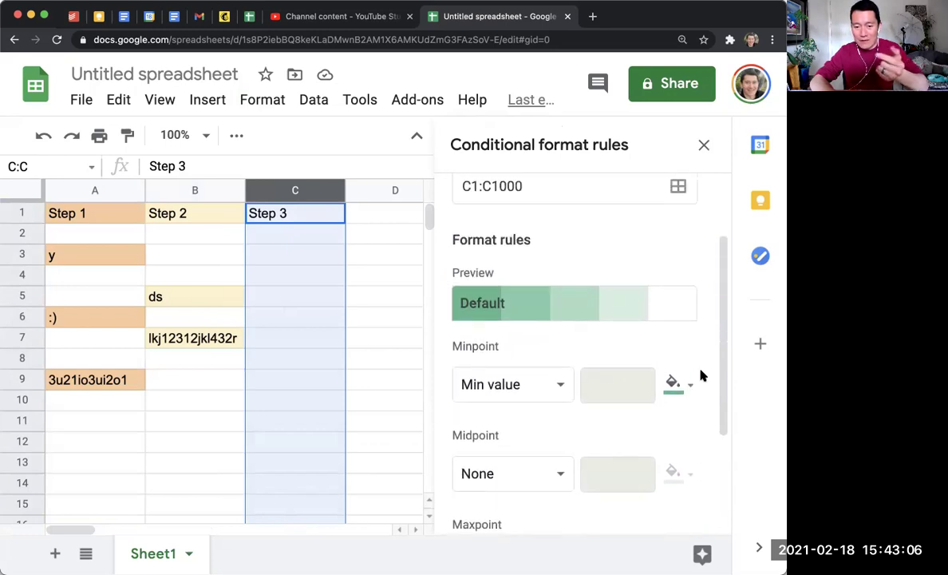
pyautogui.scroll(-4, 701, 375)
pyautogui.click(659, 456)
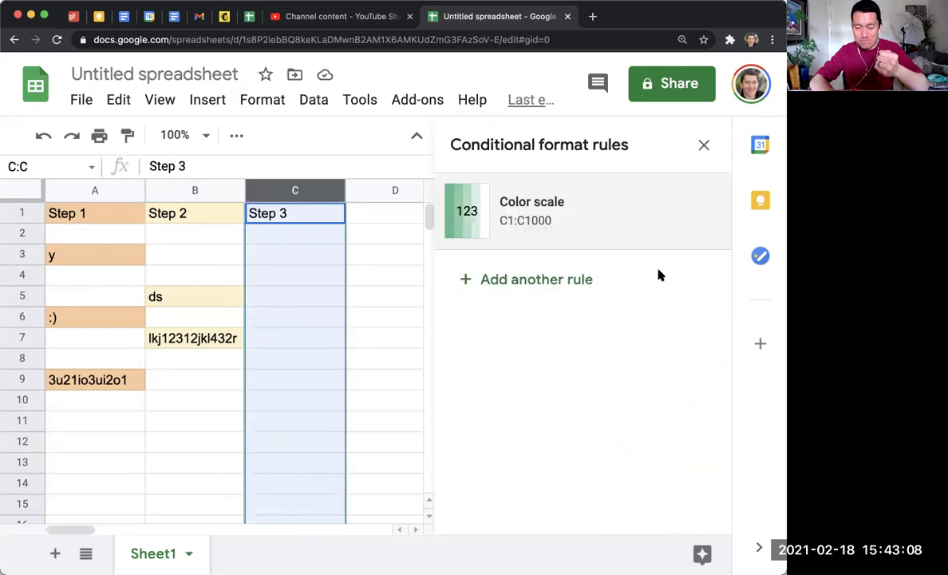
# Step: Close the rules panel and enter 1 and 2 into C2 and C3
pyautogui.click(703, 146)
pyautogui.click(302, 238)
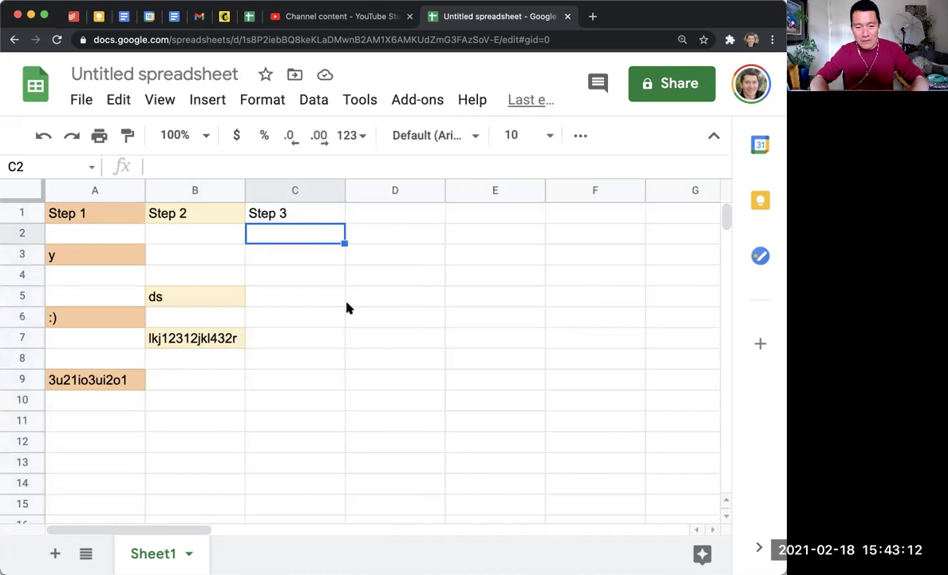
pyautogui.write('1')
pyautogui.press('Return')
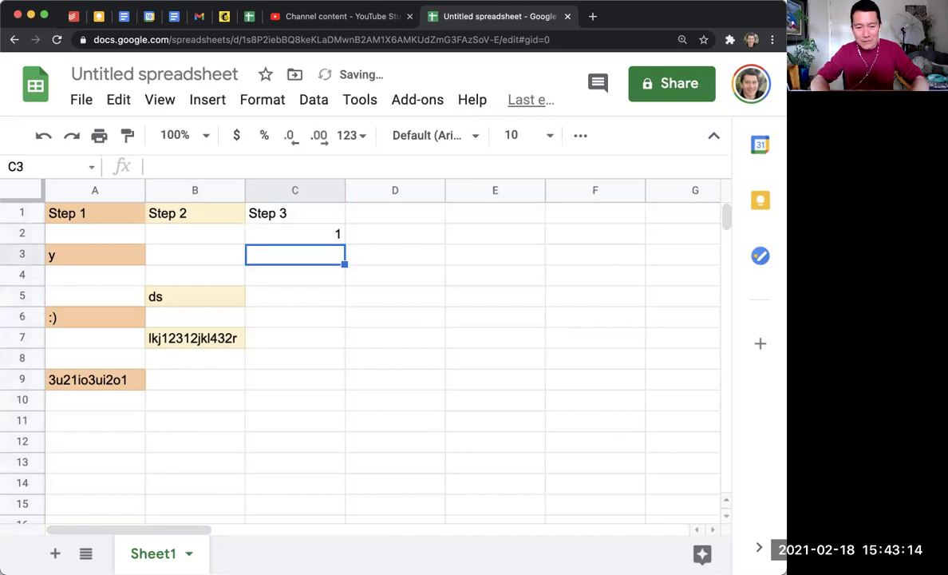
pyautogui.write('2')
pyautogui.press('Return')
pyautogui.write('3')
pyautogui.press('Escape')
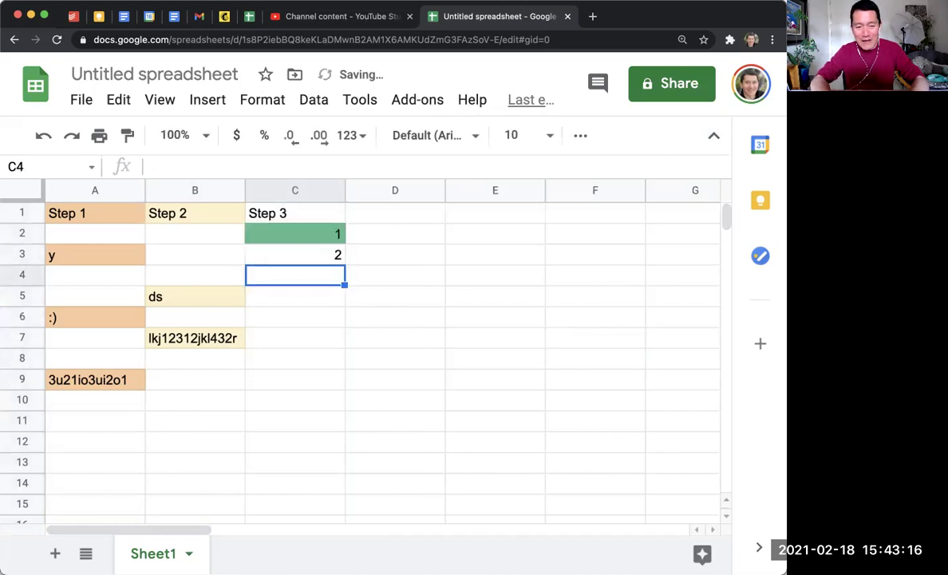
pyautogui.click(295, 254)
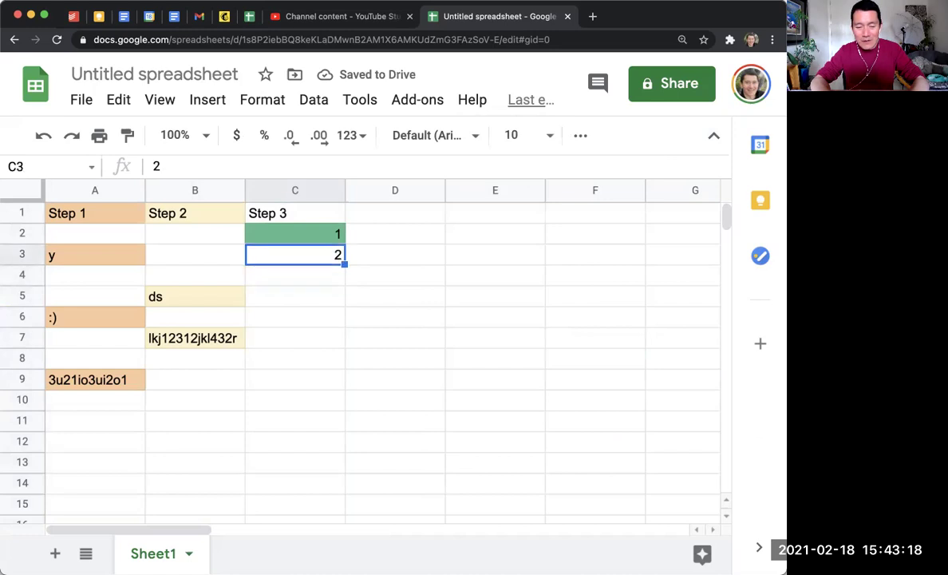
pyautogui.click(294, 233)
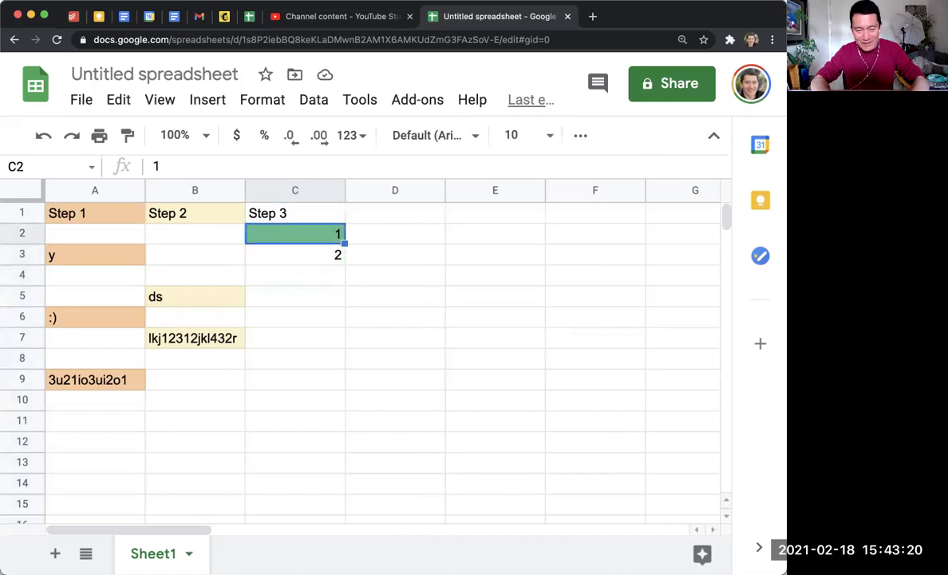
pyautogui.click(294, 254)
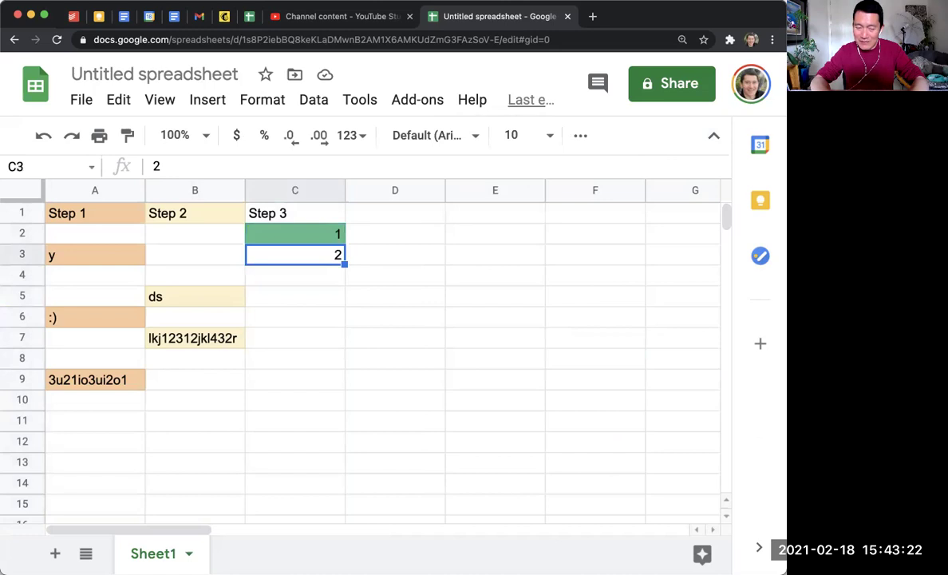
# Step: Enter 3 through 7 into C4:C8 and 100 into C9
pyautogui.click(294, 274)
pyautogui.write('3')
pyautogui.press('Return')
pyautogui.write('4')
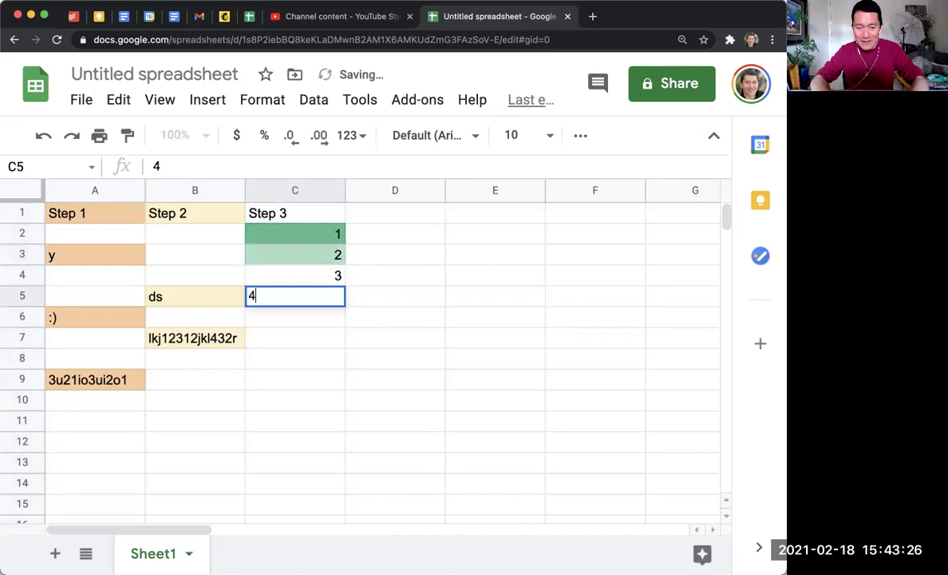
pyautogui.press('Return')
pyautogui.write('5')
pyautogui.press('Return')
pyautogui.write('6')
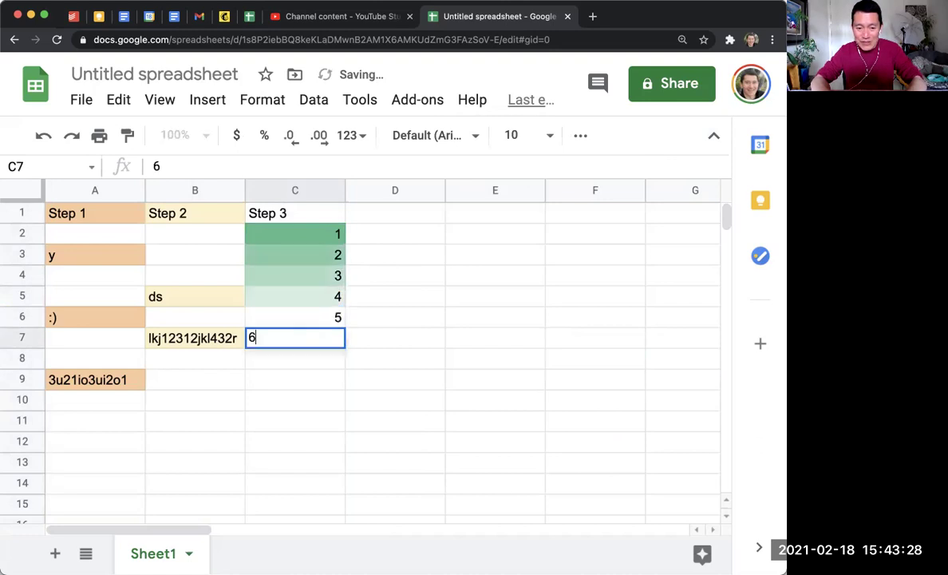
pyautogui.press('Return')
pyautogui.write('7')
pyautogui.press('Return')
pyautogui.press('Return')
pyautogui.press('Up')
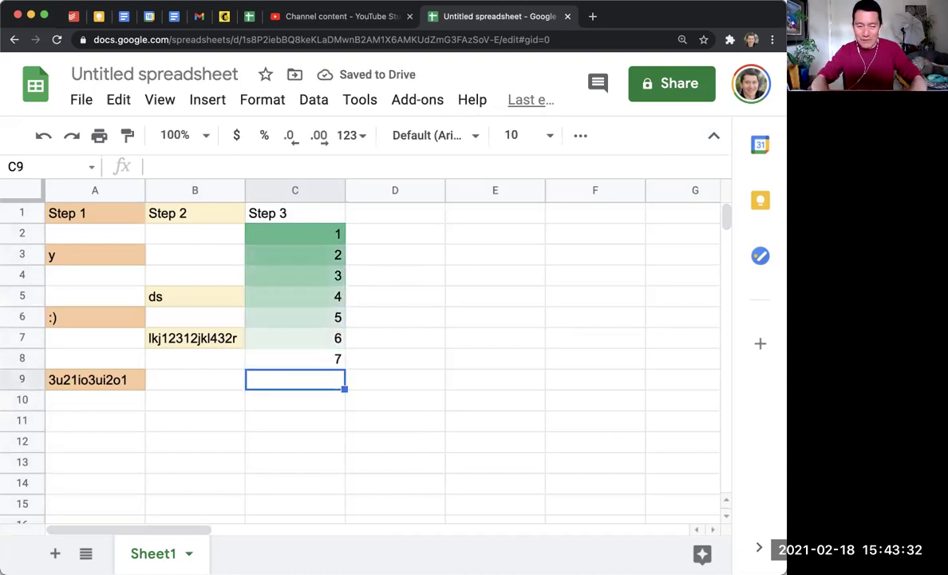
pyautogui.write('100')
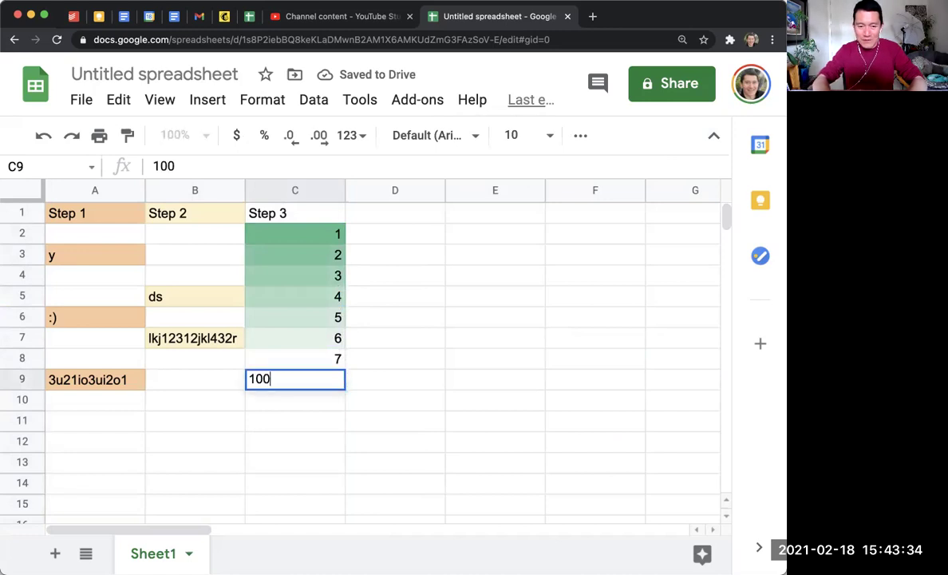
pyautogui.press('Return')
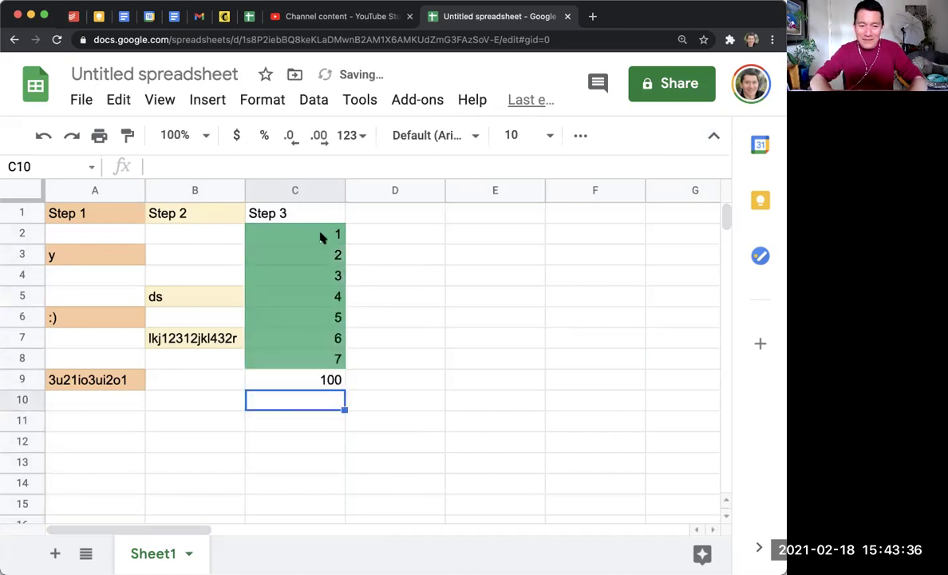
# Step: Enter 50, 20 and 80 into C10:C12 below the 100
pyautogui.moveTo(321, 237); pyautogui.dragTo(320, 357)
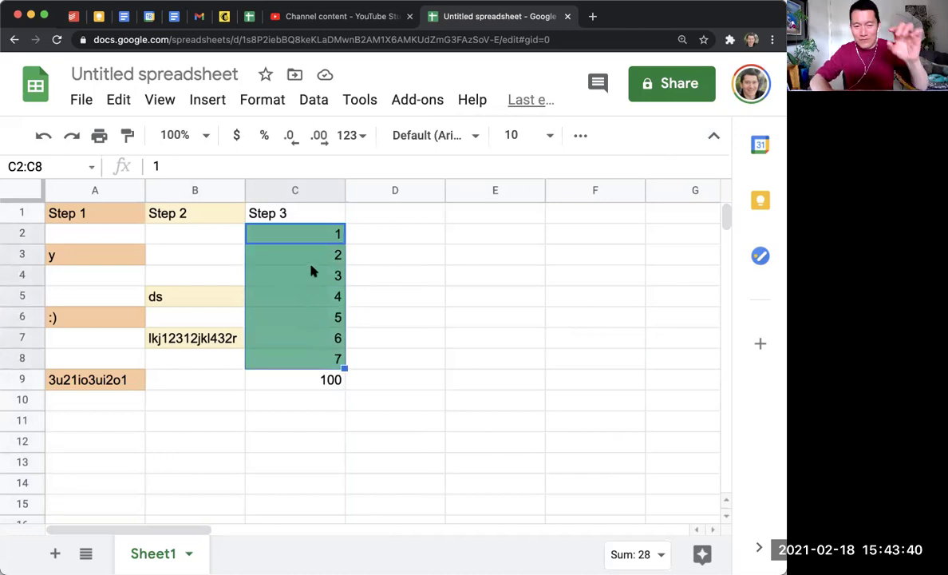
pyautogui.click(296, 383)
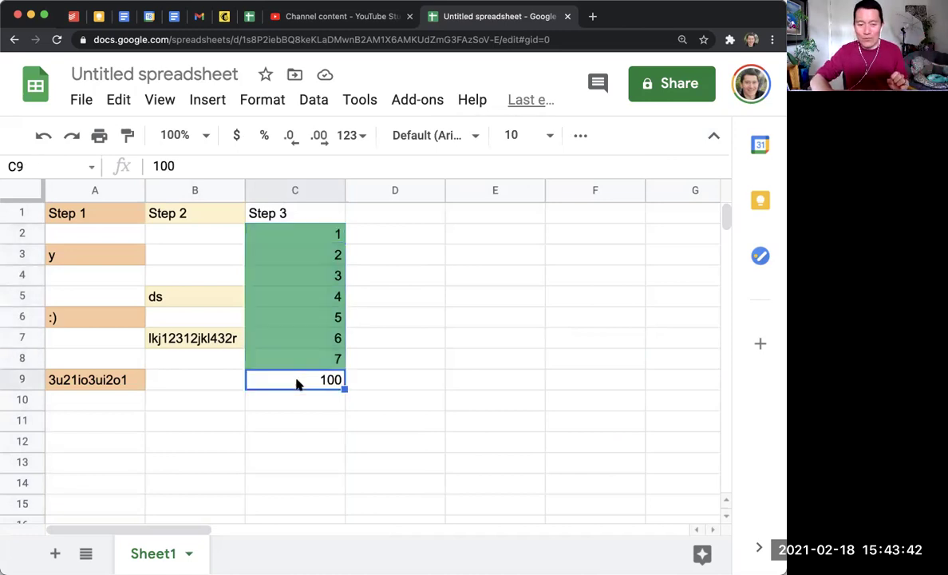
pyautogui.press('Down')
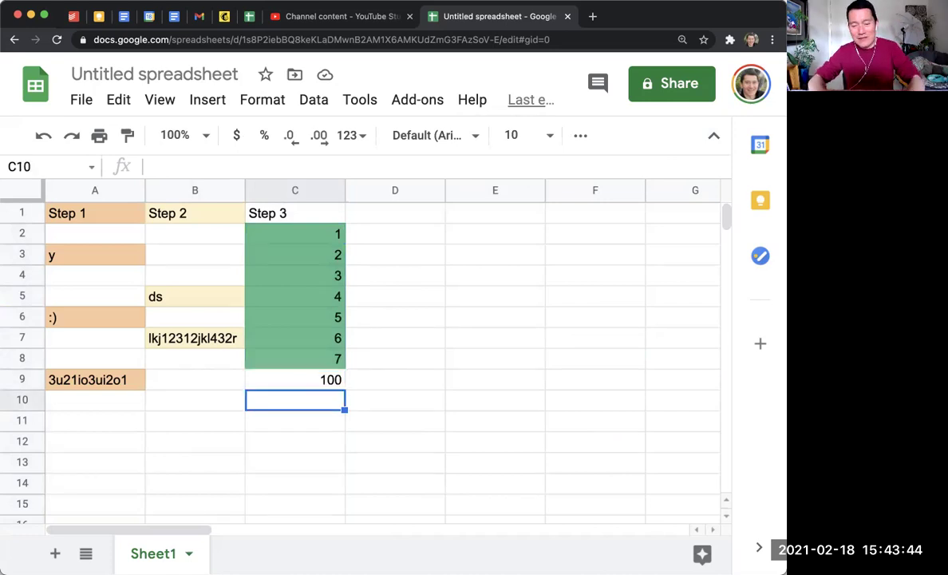
pyautogui.write('50')
pyautogui.press('Return')
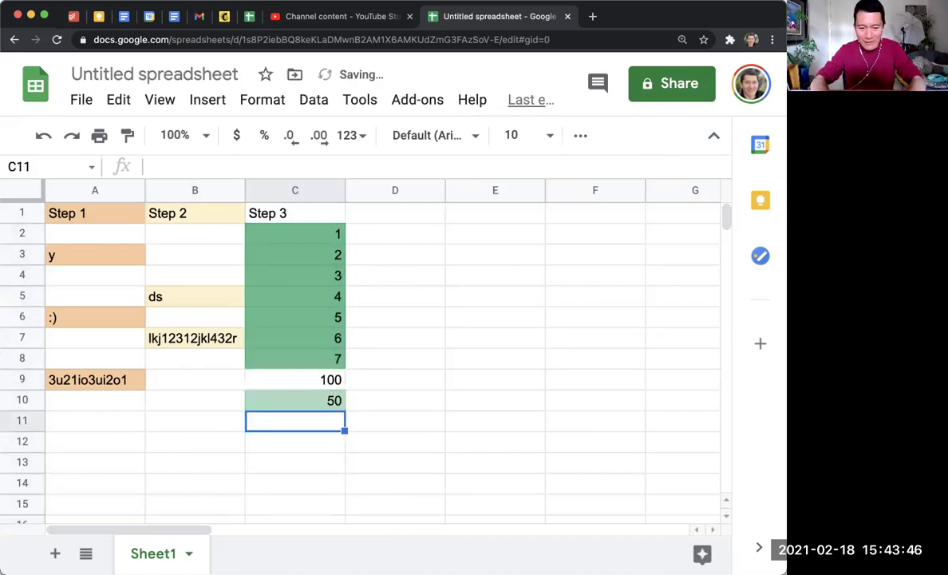
pyautogui.write('20')
pyautogui.press('Return')
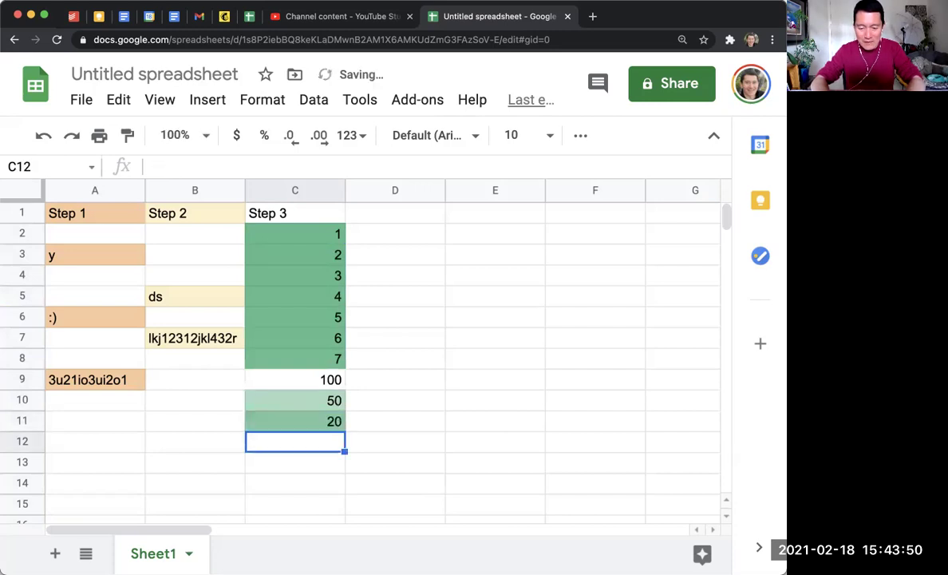
pyautogui.write('80')
pyautogui.press('Return')
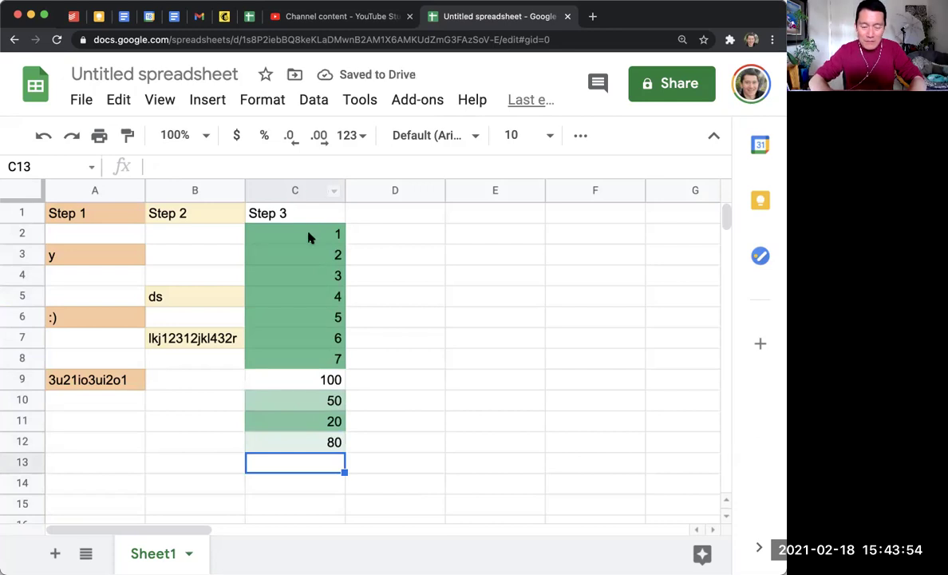
# Step: Select C2:C8 and C10:C12 to compare their green shades
pyautogui.moveTo(311, 236); pyautogui.dragTo(315, 362)
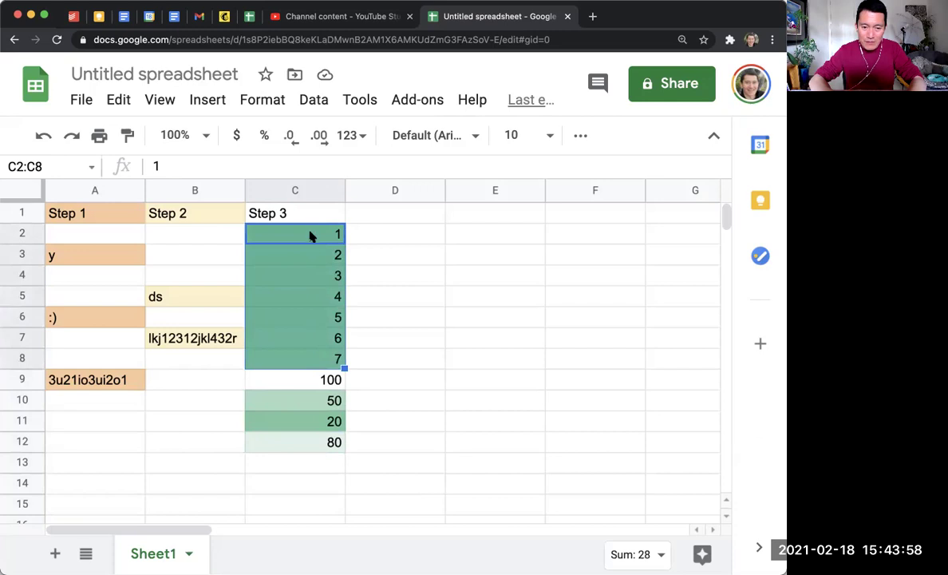
pyautogui.moveTo(328, 399); pyautogui.dragTo(315, 443)
pyautogui.click(318, 444)
pyautogui.click(317, 464)
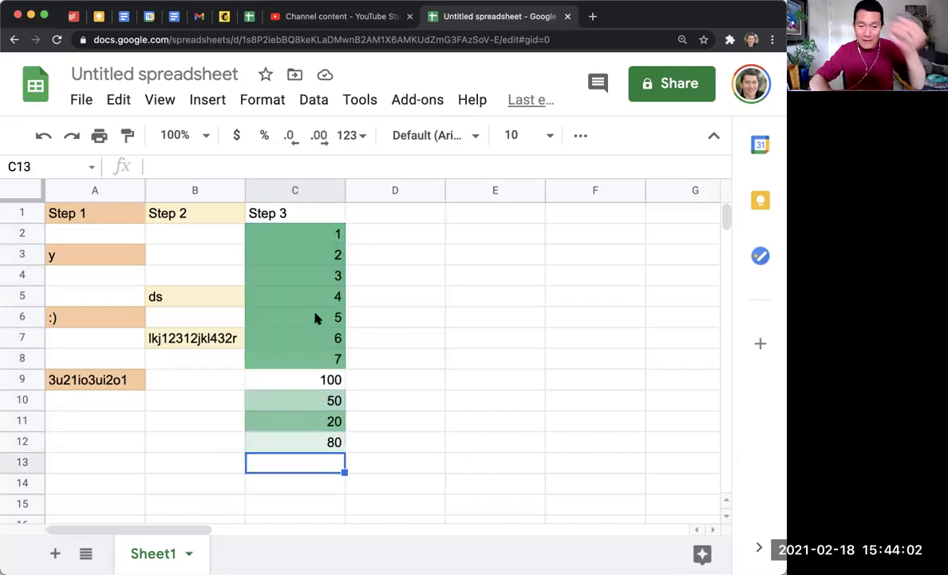